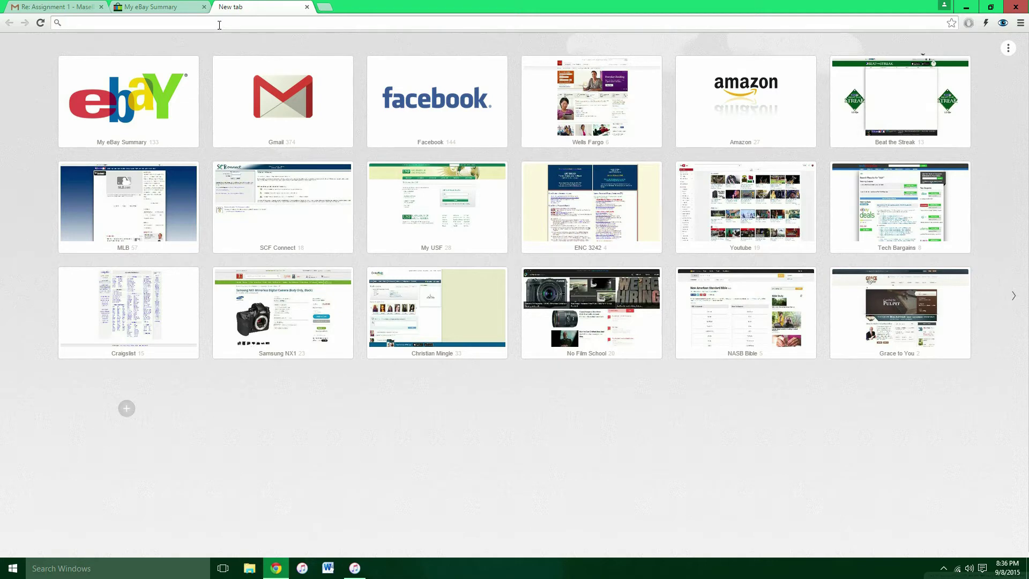
Step: Search the web for "DVD decrypter" and open the DVD Decrypter file mirror site
key("Return")
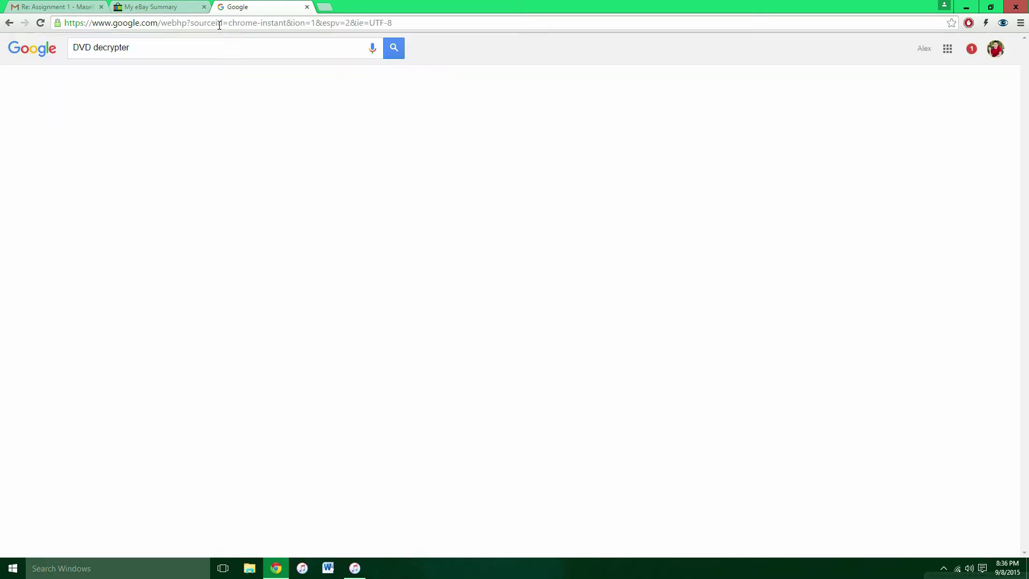
left_click(121, 131)
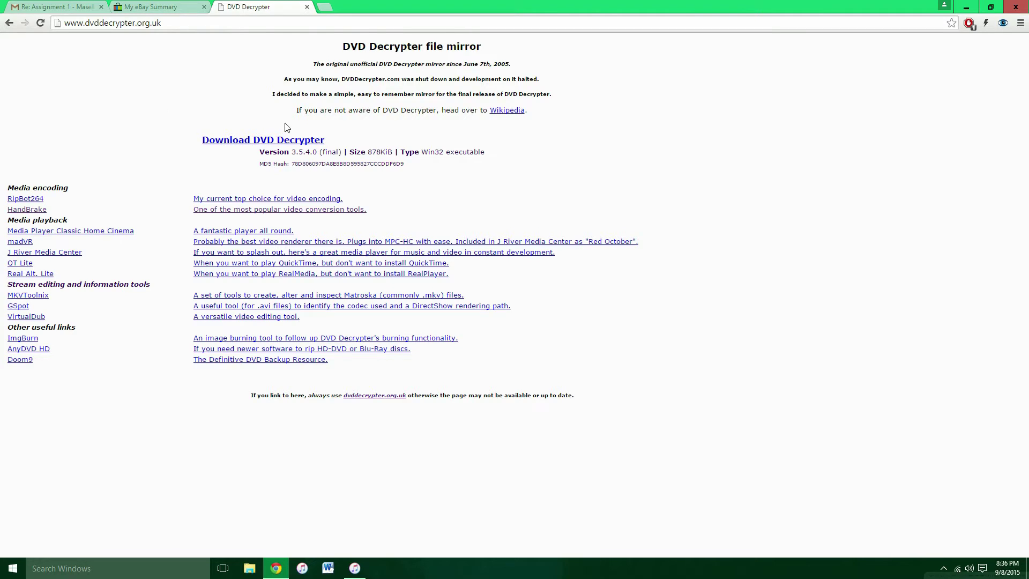
Step: Search the web for MPEG Streamclip in a separate tab and open the Windows download page on the Squared 5 site
left_click(325, 7)
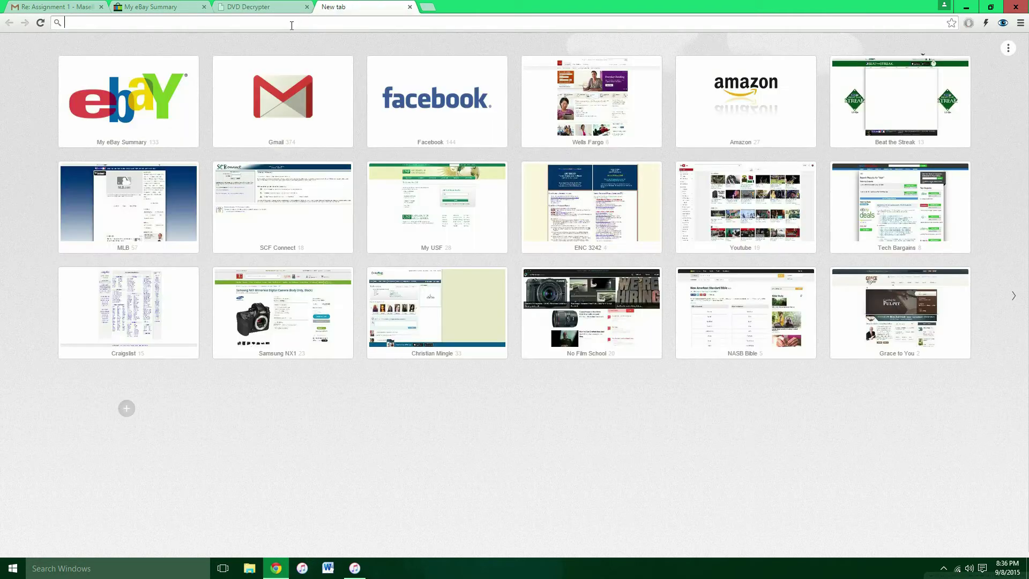
type("mp")
key("Return")
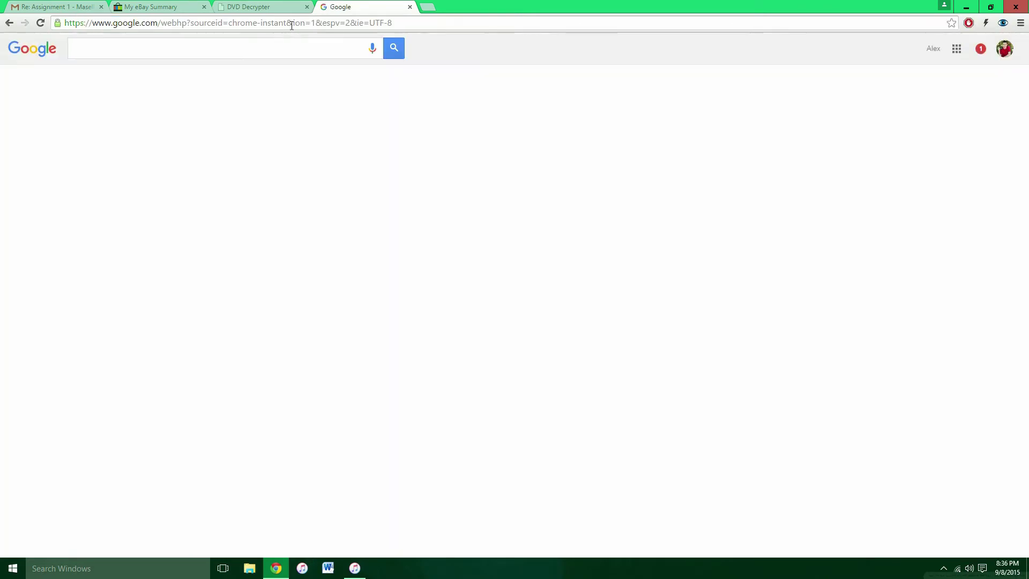
left_click(166, 134)
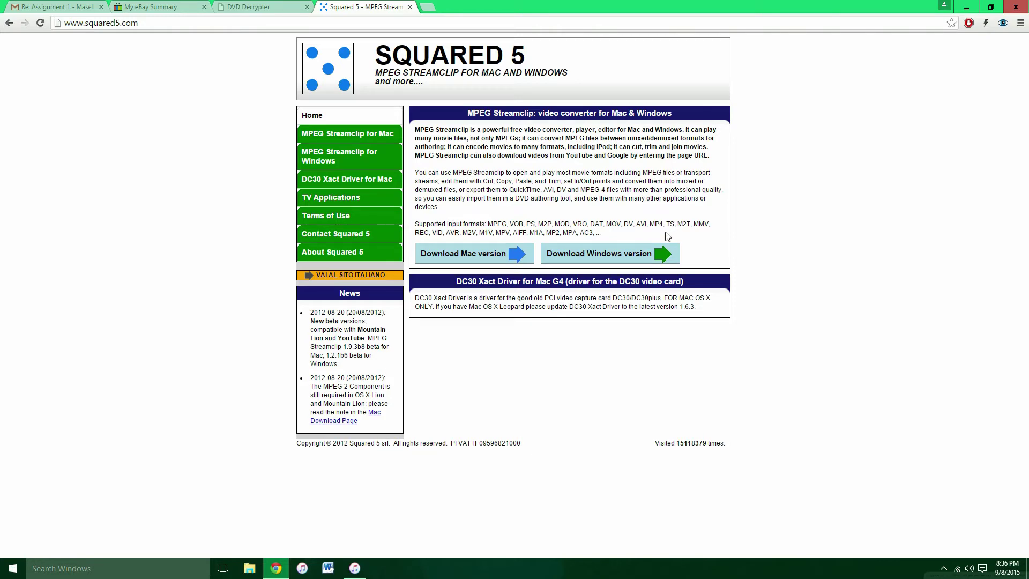
left_click(622, 256)
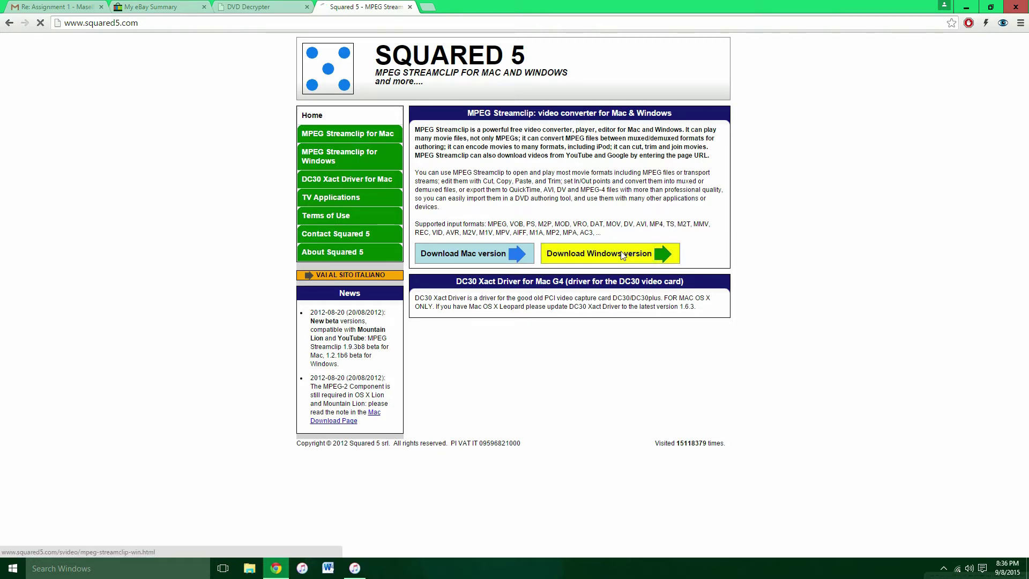
Step: Review the Windows beta notes, the QuickTime requirements and the MPEG Streamclip 1.2 download for Windows
left_click(619, 292)
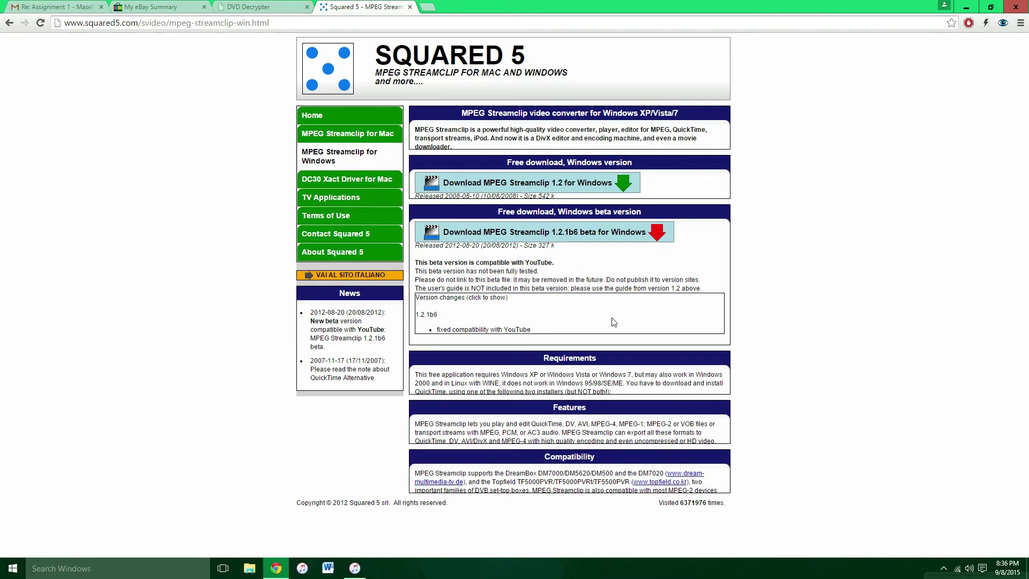
left_click(572, 357)
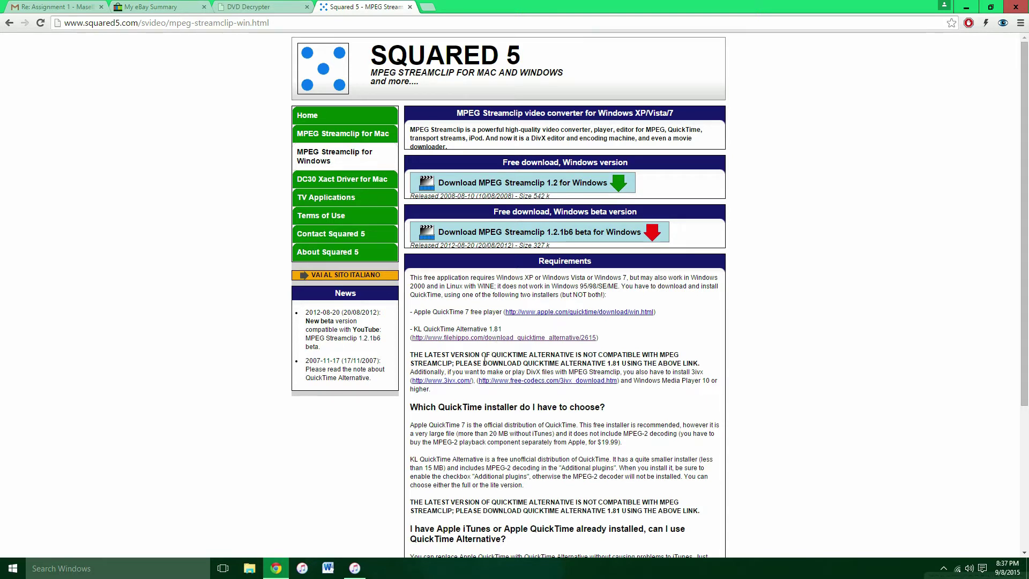
mouse_move(525, 188)
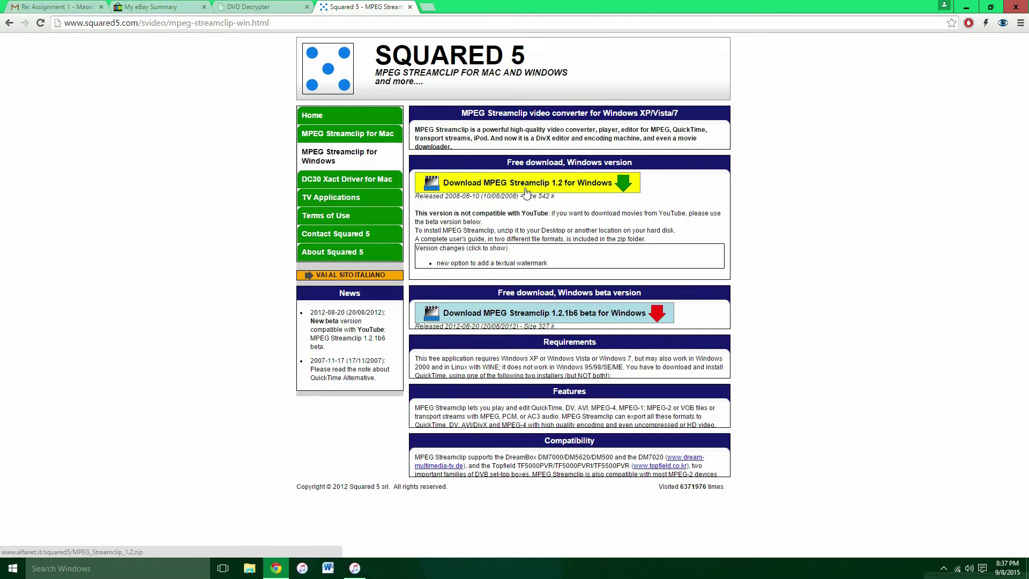
Step: Minimize the browser, launch DVDDecrypter from the desktop's DVD Ripping Programs folder and accept the preselected disc region
left_click(966, 7)
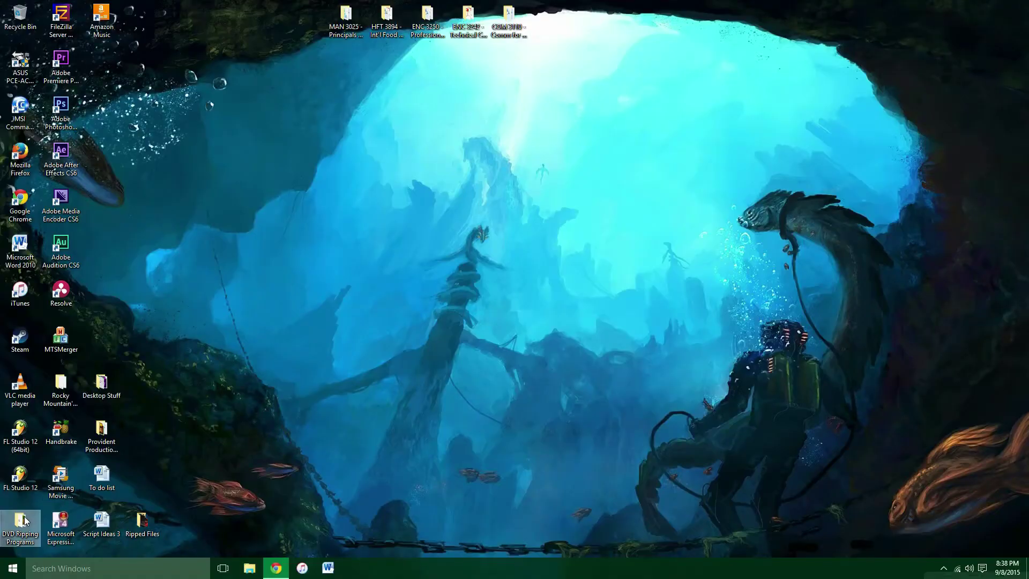
double_click(20, 528)
double_click(394, 227)
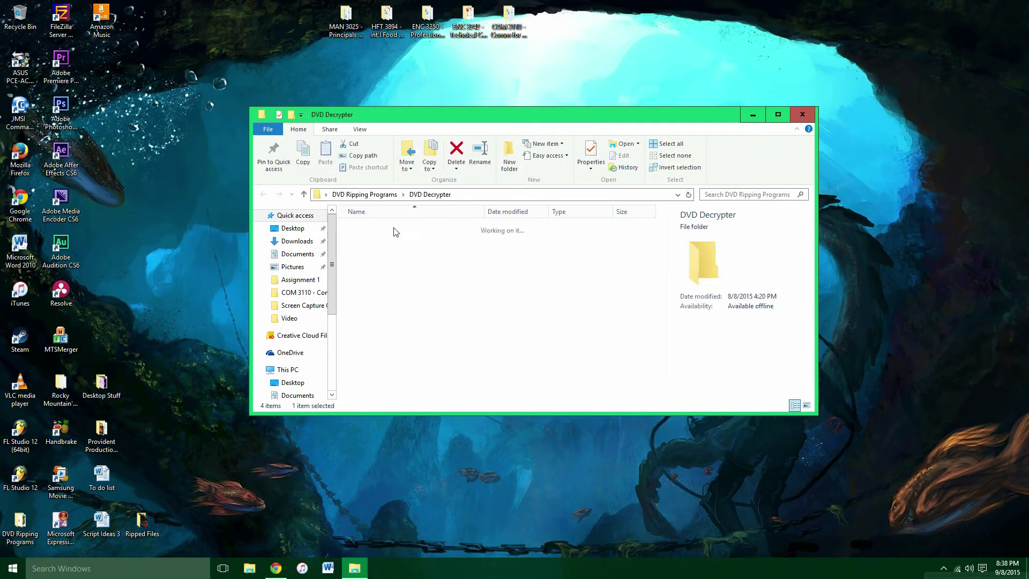
double_click(391, 239)
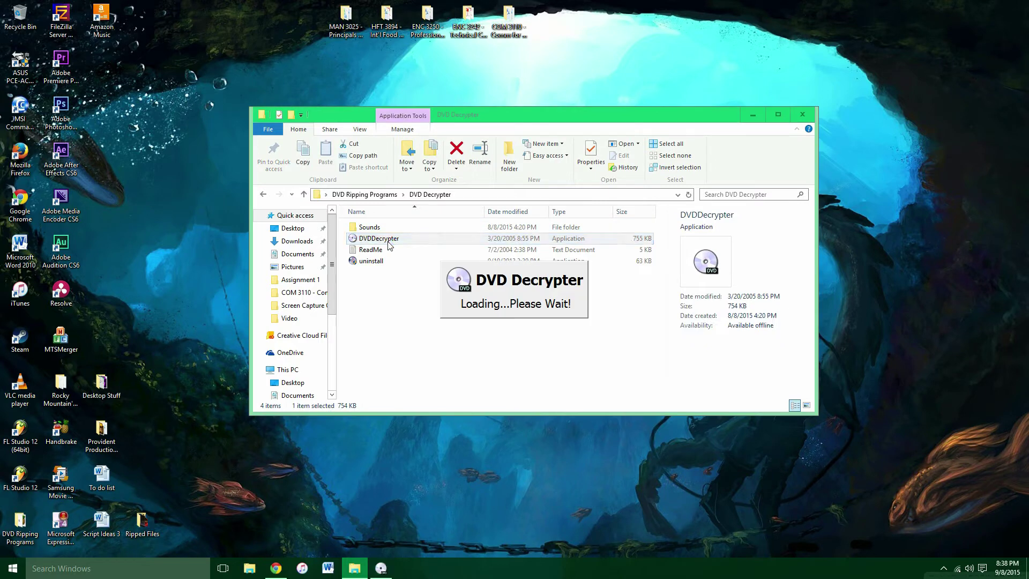
left_click(550, 324)
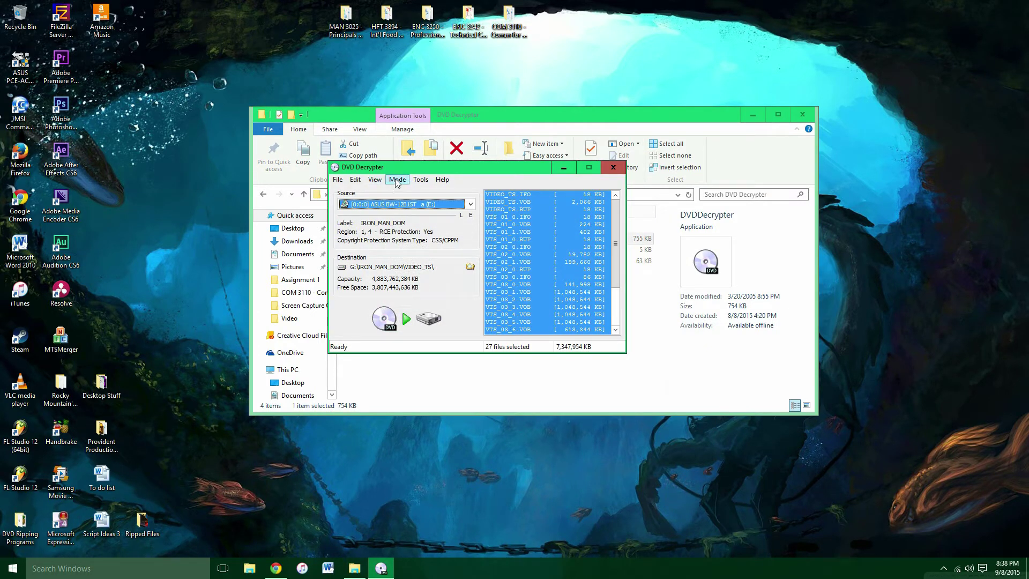
Step: Switch DVD Decrypter to IFO mode and accept region 1 (USA, Canada) for the disc
left_click(396, 179)
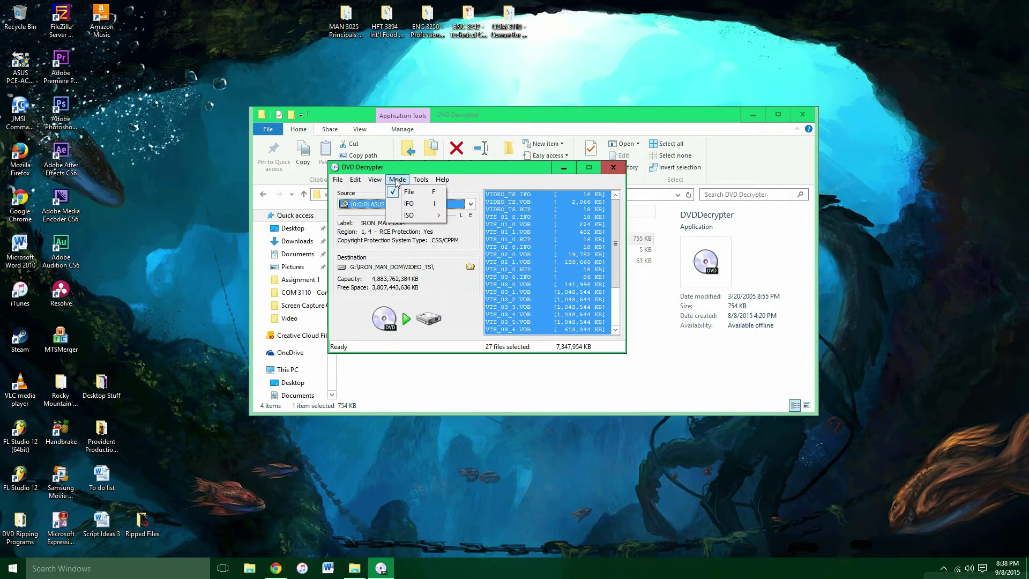
left_click(415, 206)
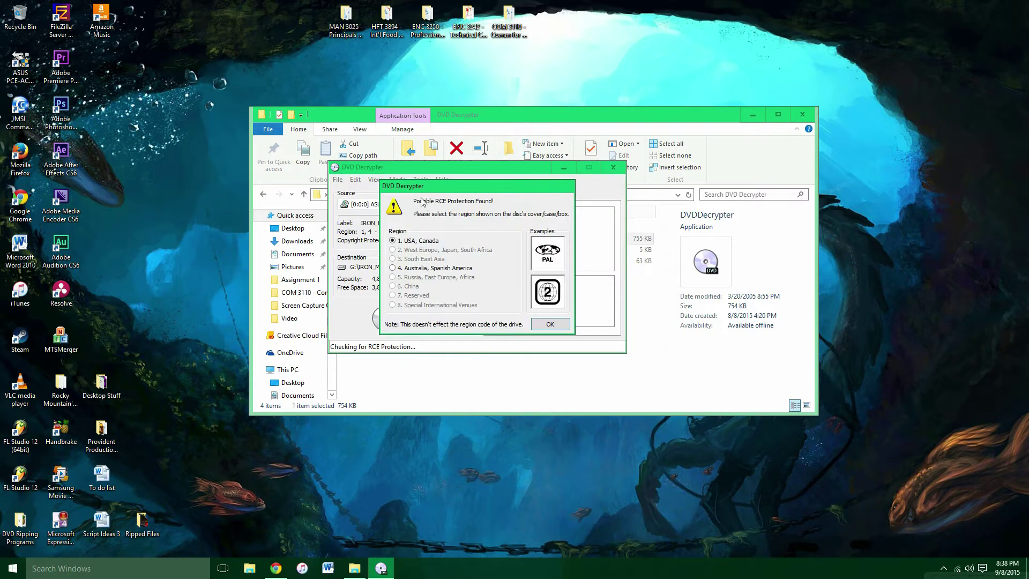
left_click(559, 325)
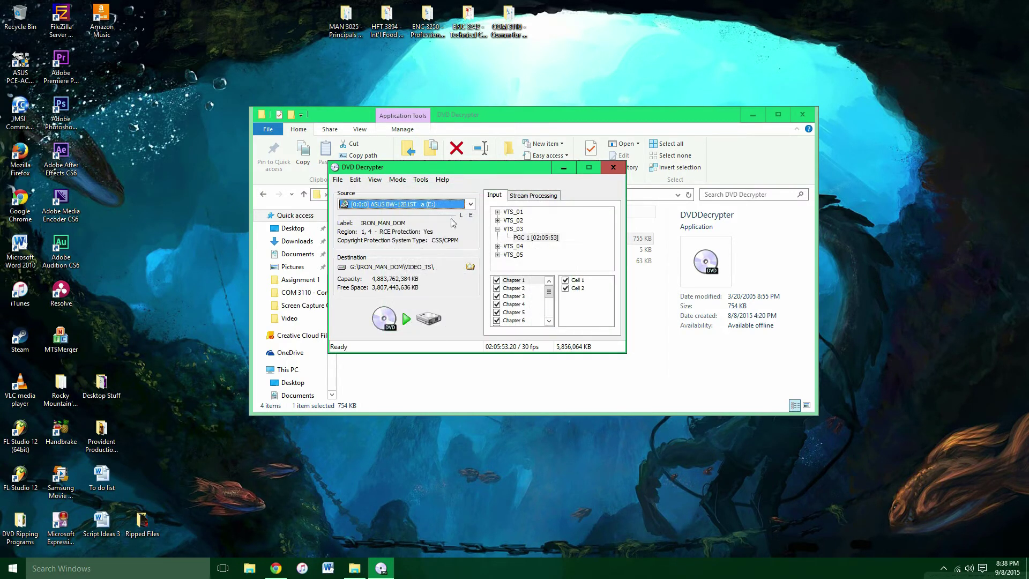
Step: Set File Splitting to None in the IFO mode settings and apply the change
left_click(418, 180)
left_click(449, 259)
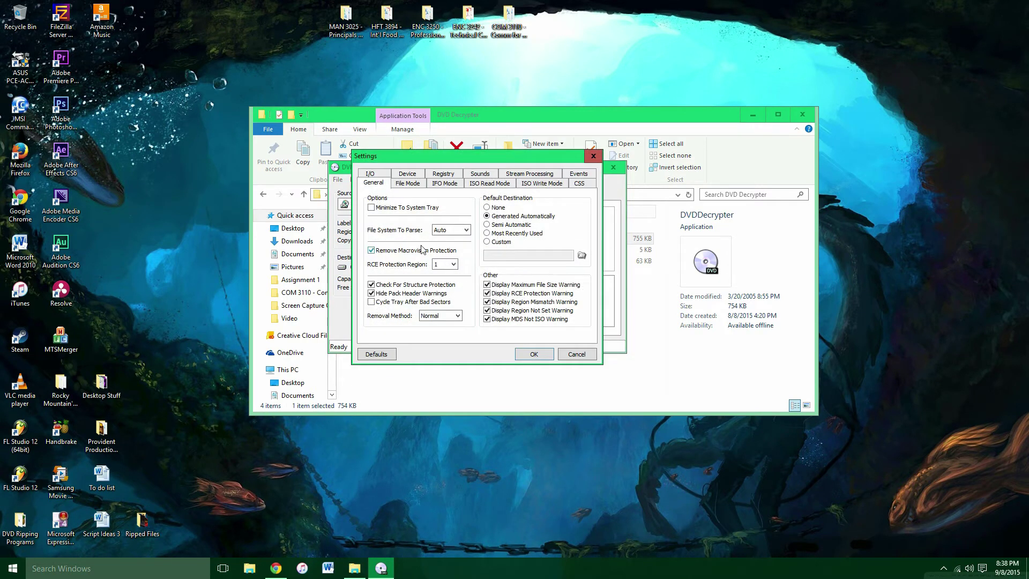
left_click(444, 184)
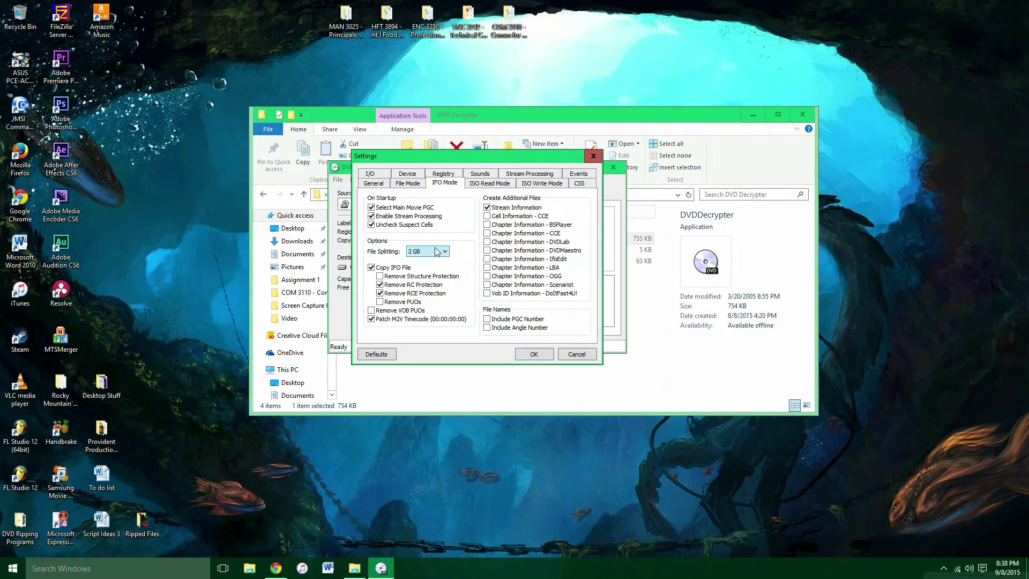
left_click(427, 251)
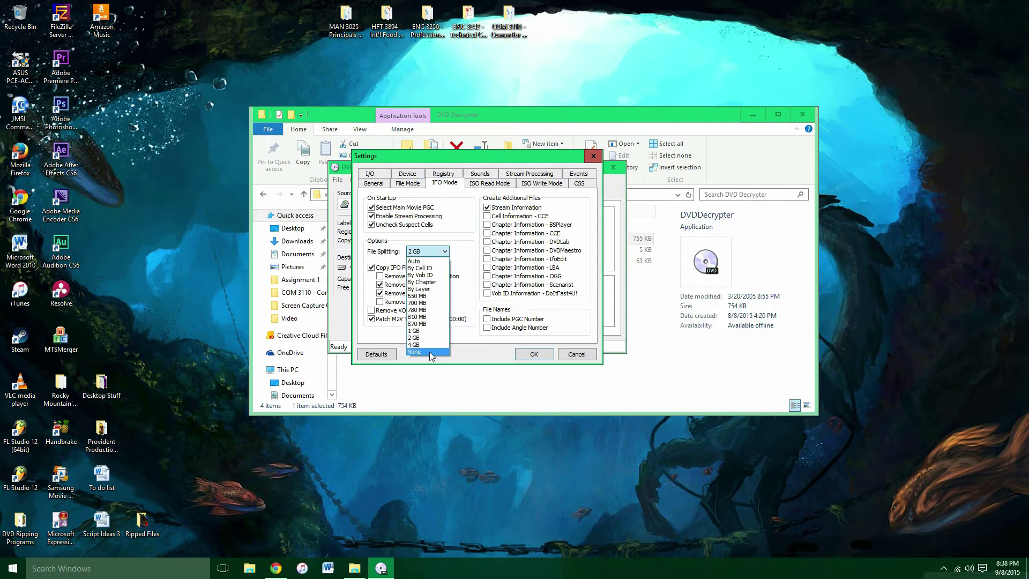
left_click(429, 352)
left_click(543, 355)
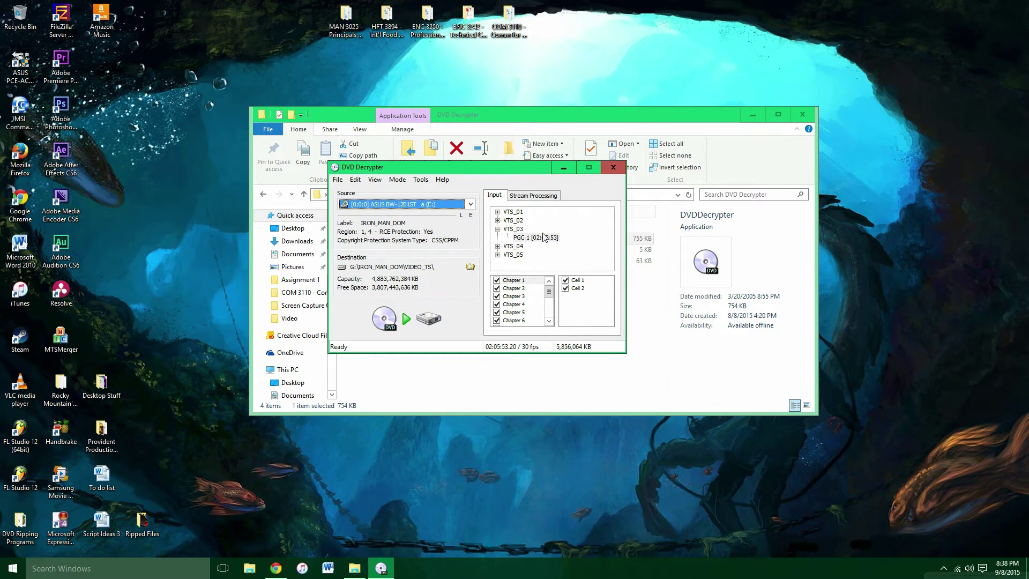
Step: Expand the title sets to compare their lengths, select PGC 1 of VTS_03 and check its chapter list
left_click(497, 211)
left_click(497, 229)
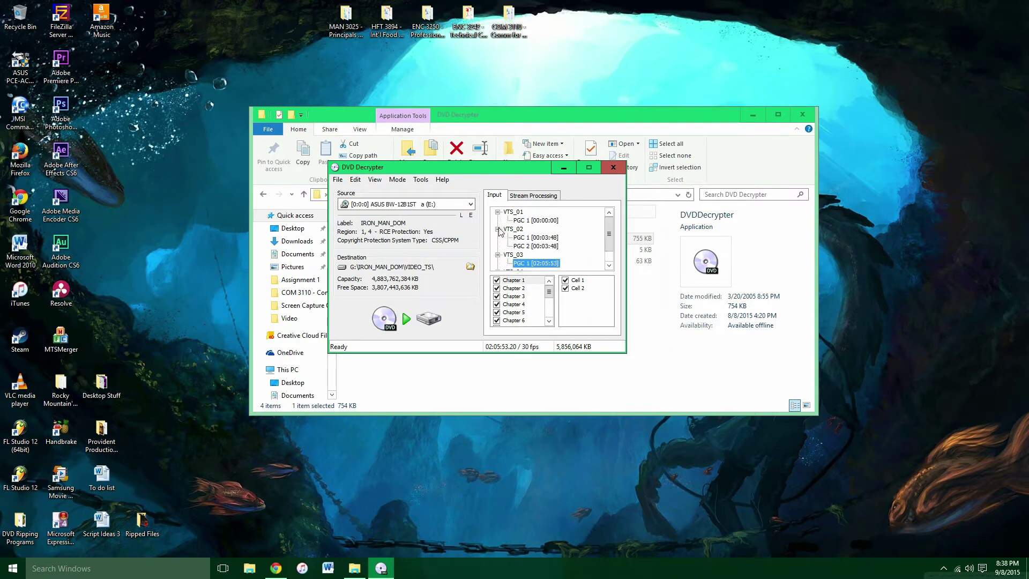
left_click(498, 255)
scroll(501, 255, "down", 1)
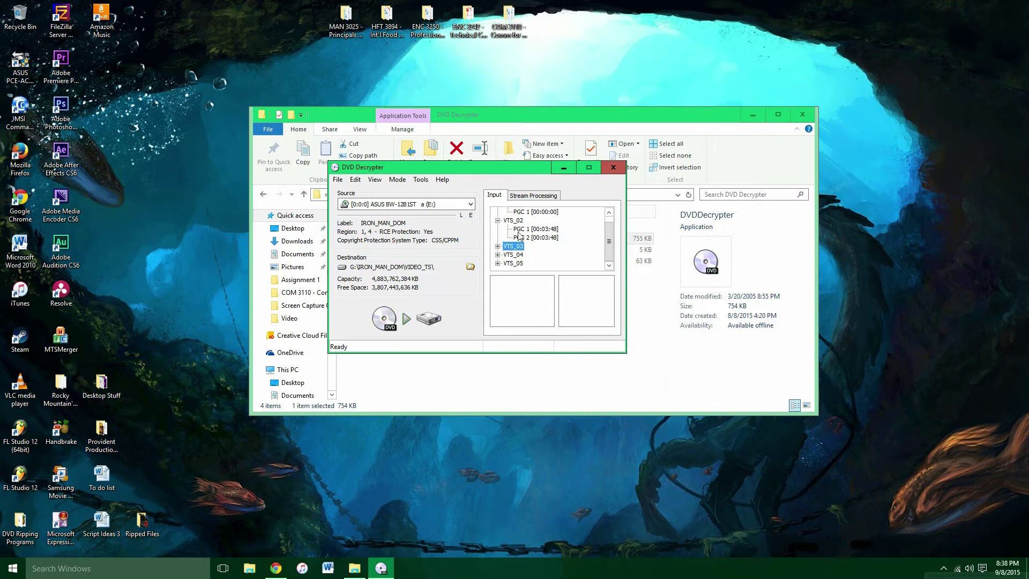
left_click(497, 247)
scroll(556, 244, "up", 1)
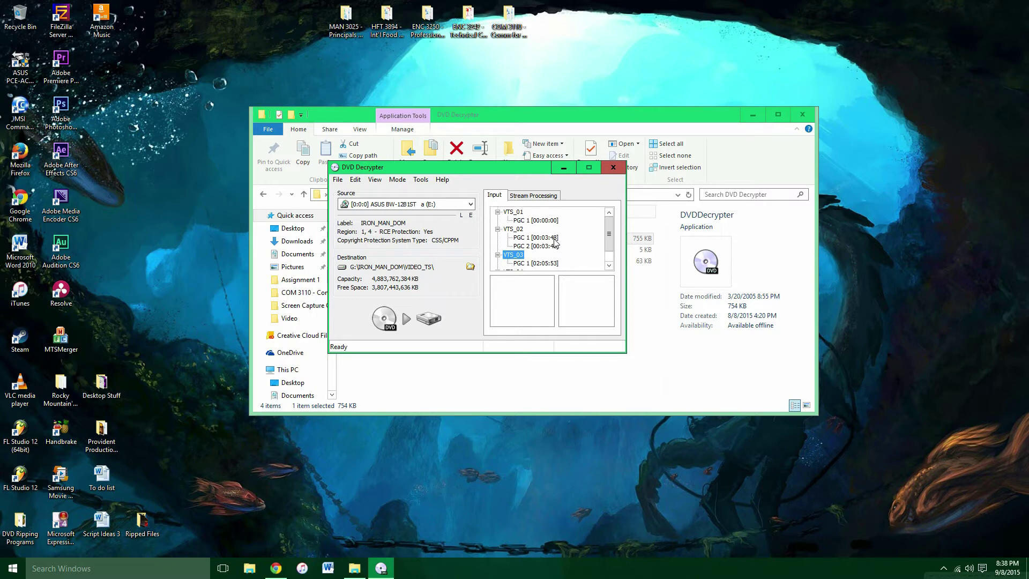
scroll(555, 244, "down", 2)
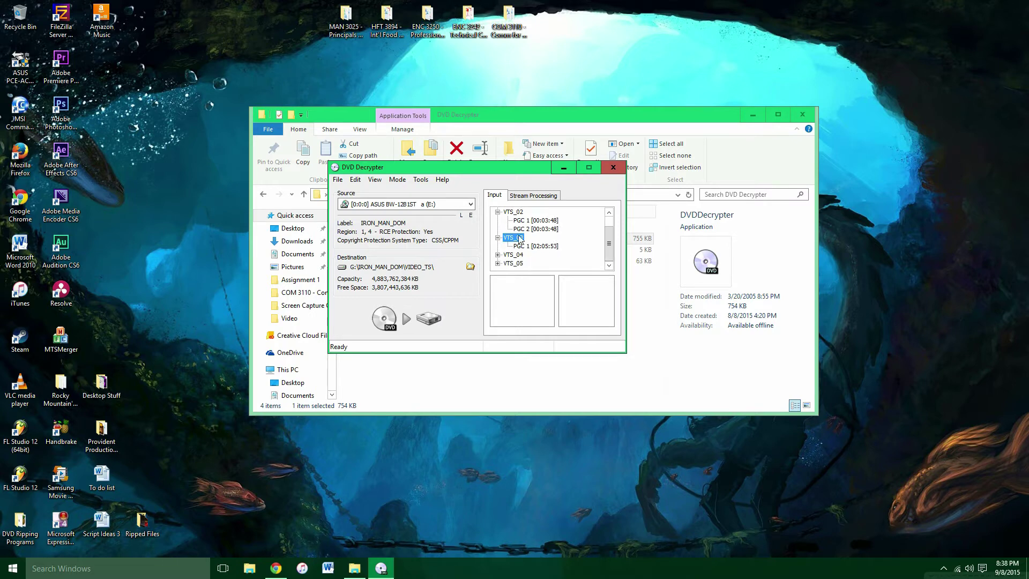
left_click(546, 246)
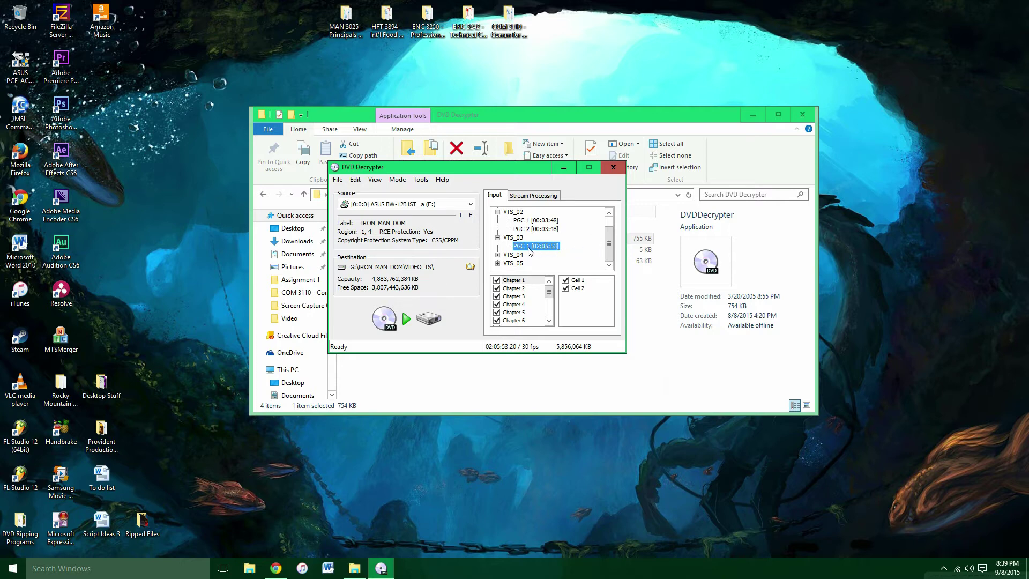
left_click_drag(550, 293, 550, 316)
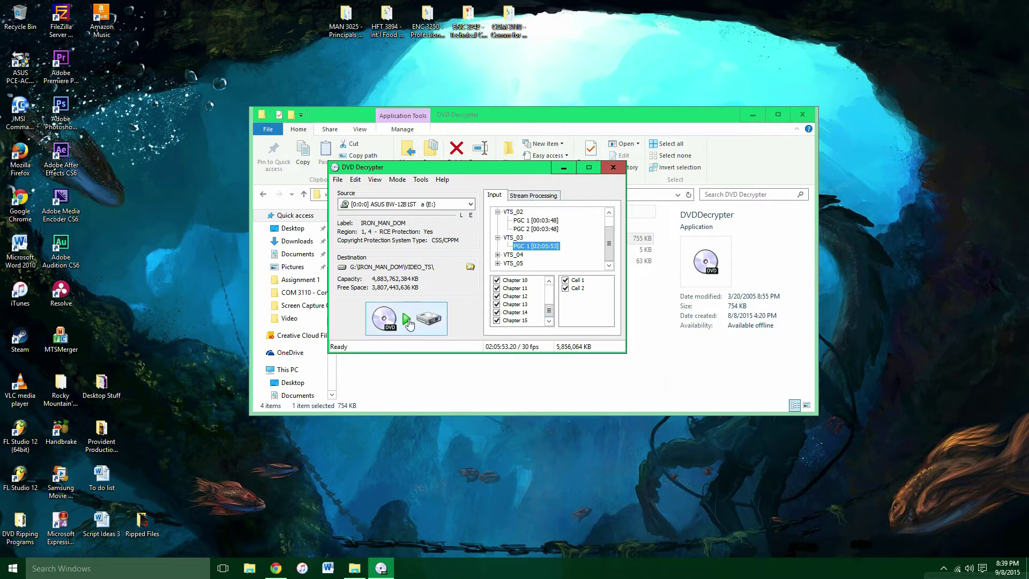
Step: Enable stream processing and keep only the 720x480 video stream and the English AC3 audio stream, excluding all other audio and subtitles
left_click(534, 196)
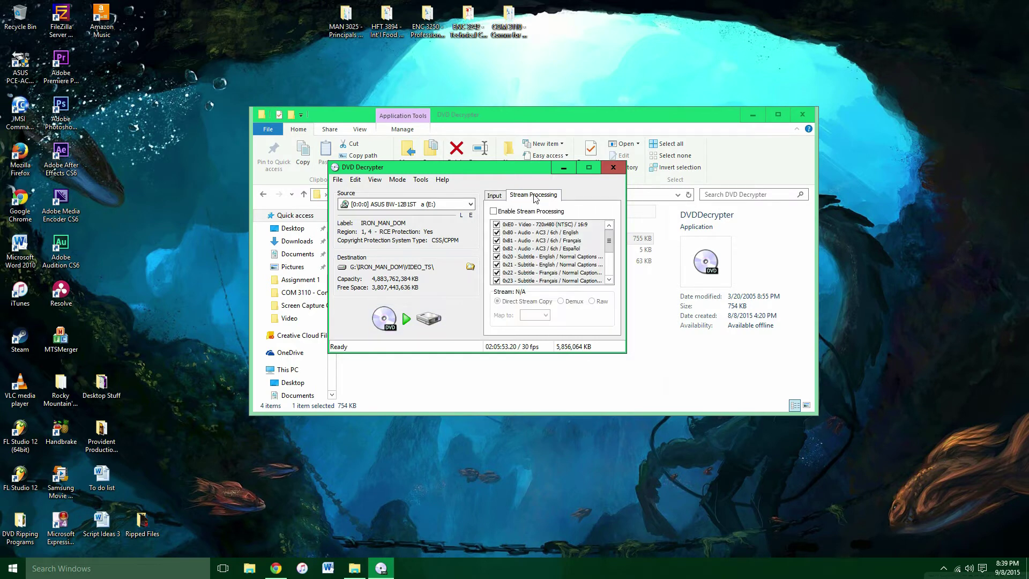
left_click(493, 211)
scroll(535, 252, "down", 2)
left_click(496, 272)
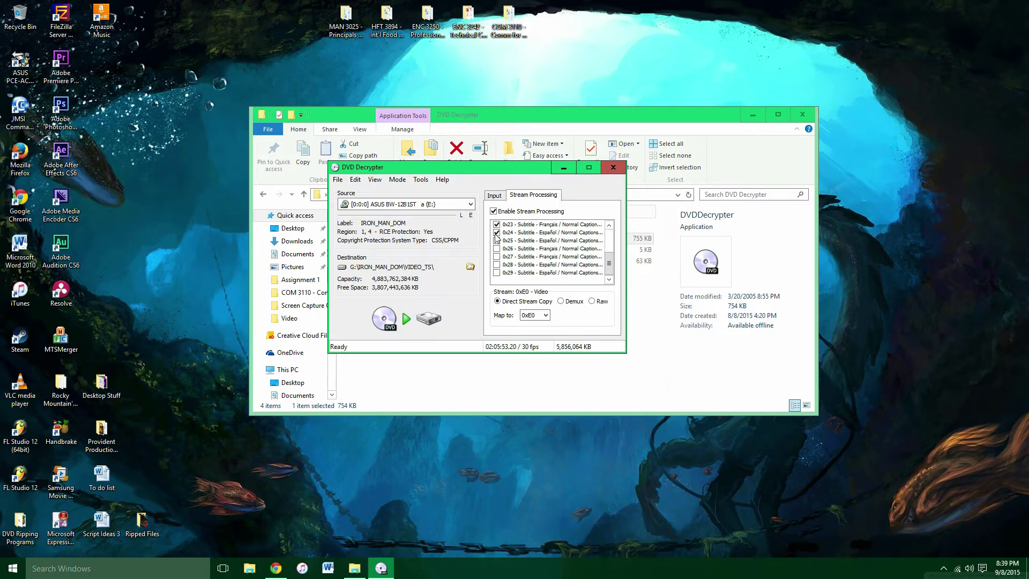
scroll(498, 227, "up", 3)
left_click(496, 256)
left_click(496, 240)
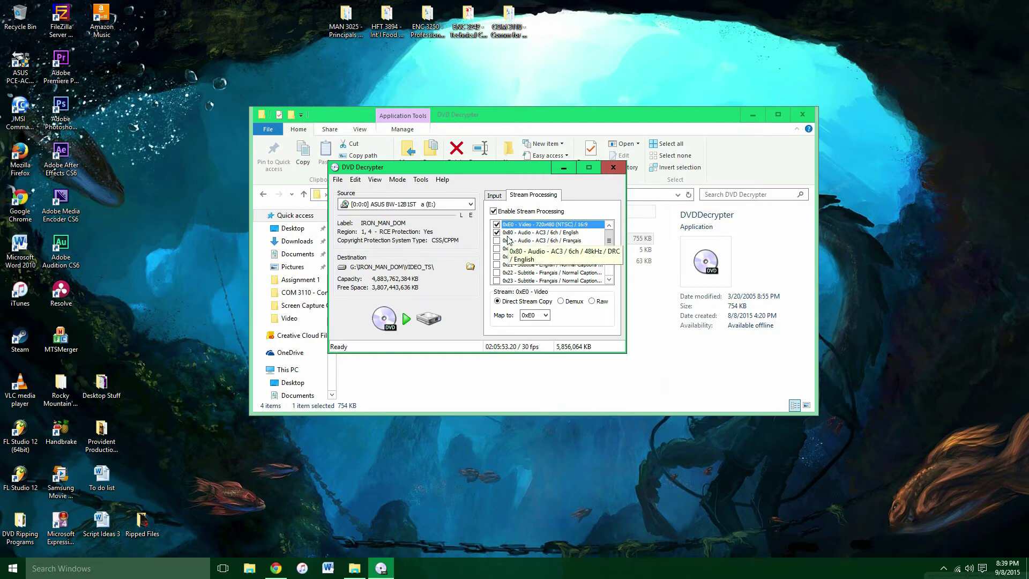
left_click(497, 257)
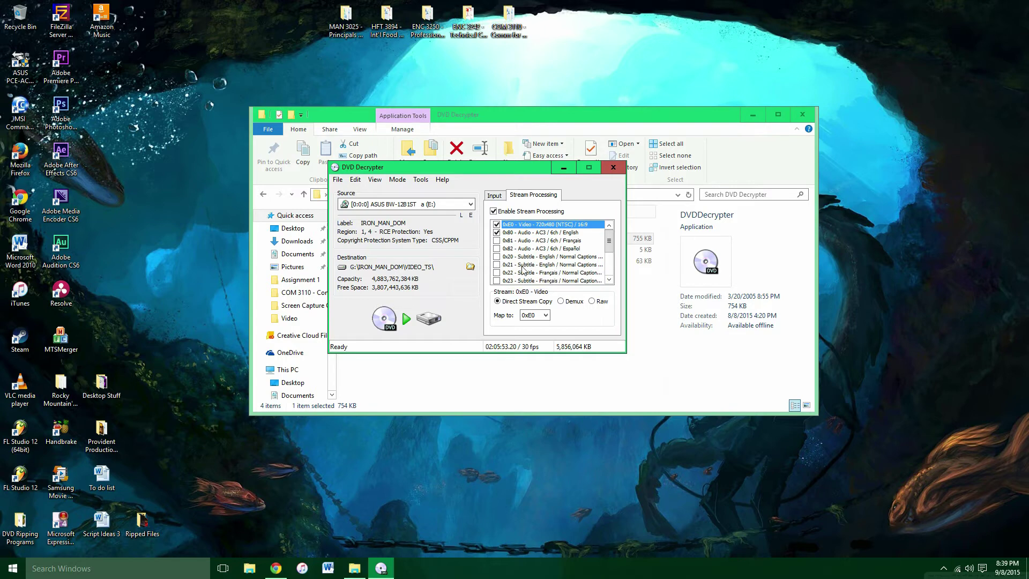
Step: Set the destination folder to the Desktop and decrypt the selected streams to it
left_click(470, 267)
scroll(464, 277, "up", 2)
left_click(480, 244)
left_click(527, 380)
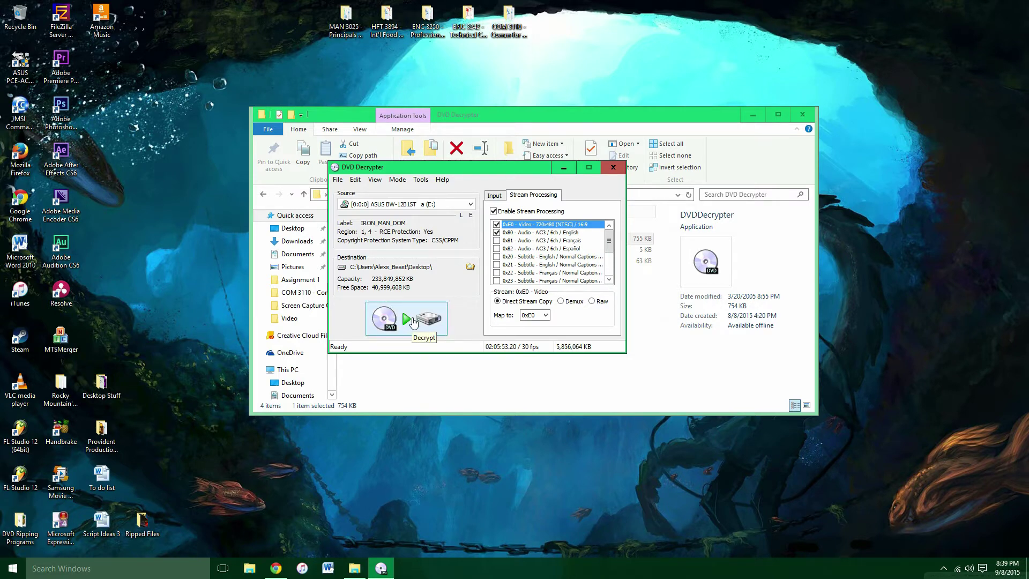
left_click(413, 320)
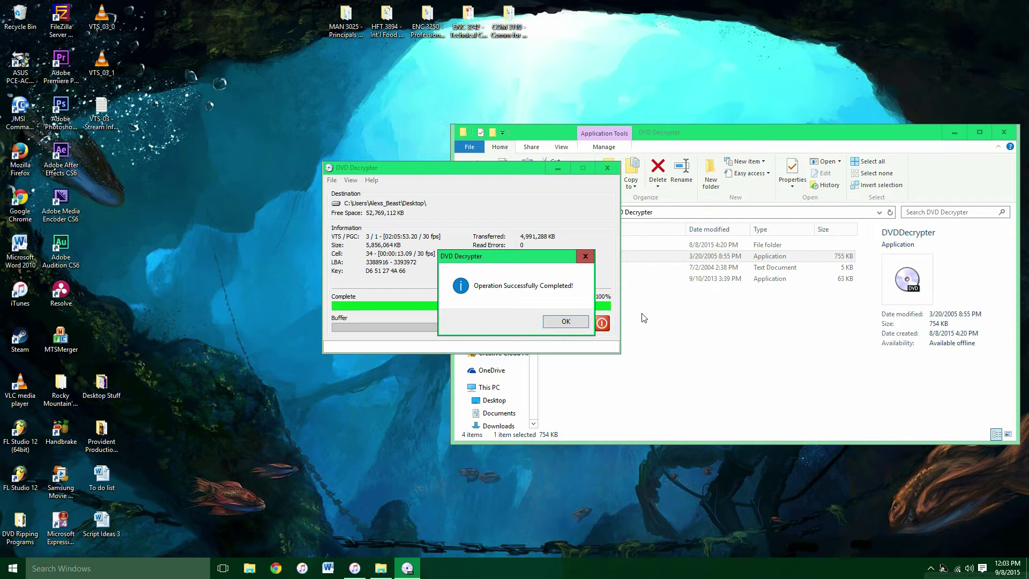
left_click(566, 321)
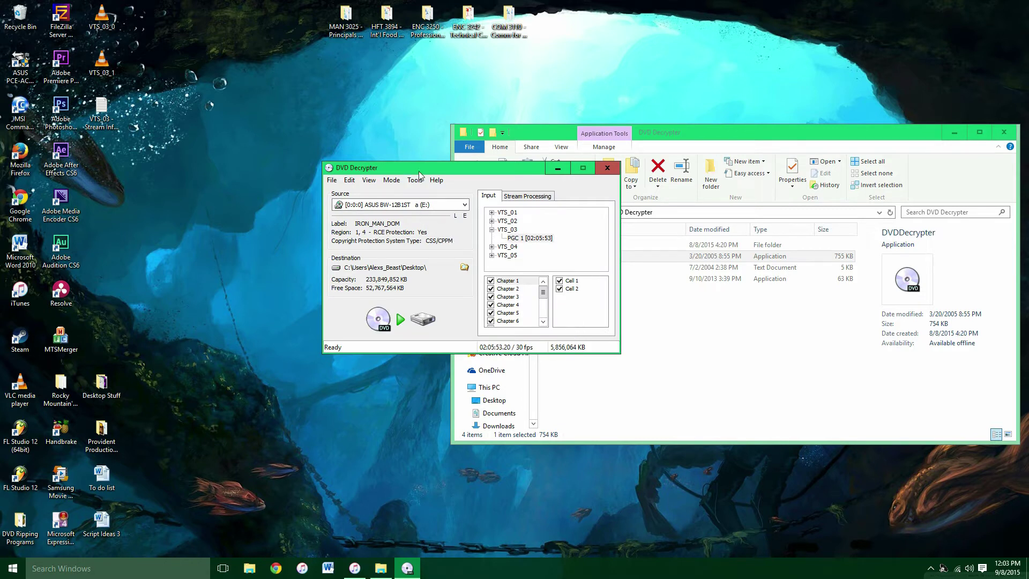
Step: Move the DVD Decrypter window aside and point out the ripped VTS_03 files on the desktop
left_click_drag(416, 172, 538, 180)
left_click_drag(130, 6, 102, 134)
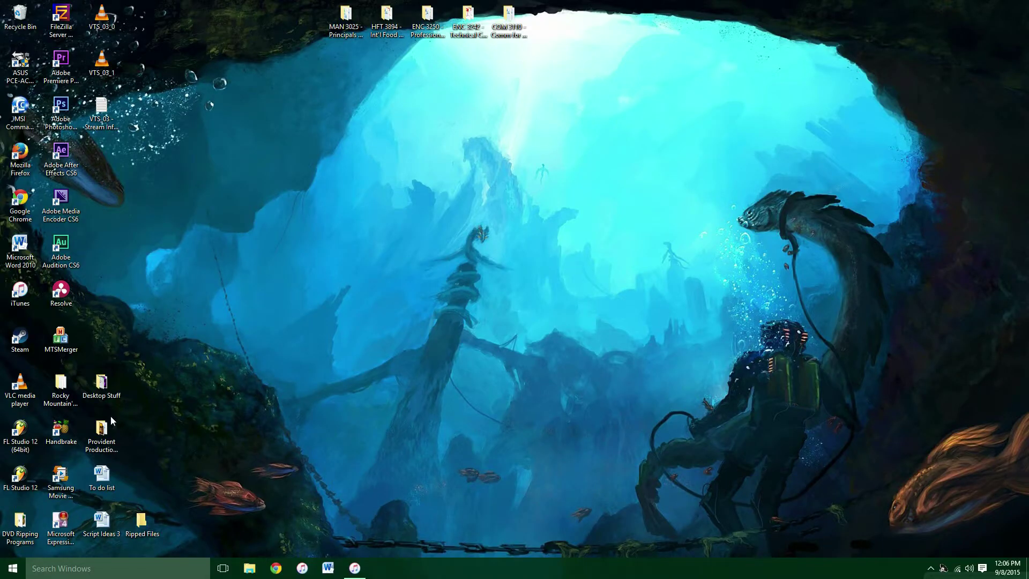
Step: Launch MPEG_Streamclip from the Mpeg Streamclip folder inside DVD Ripping Programs on the desktop
double_click(22, 522)
double_click(529, 185)
double_click(535, 206)
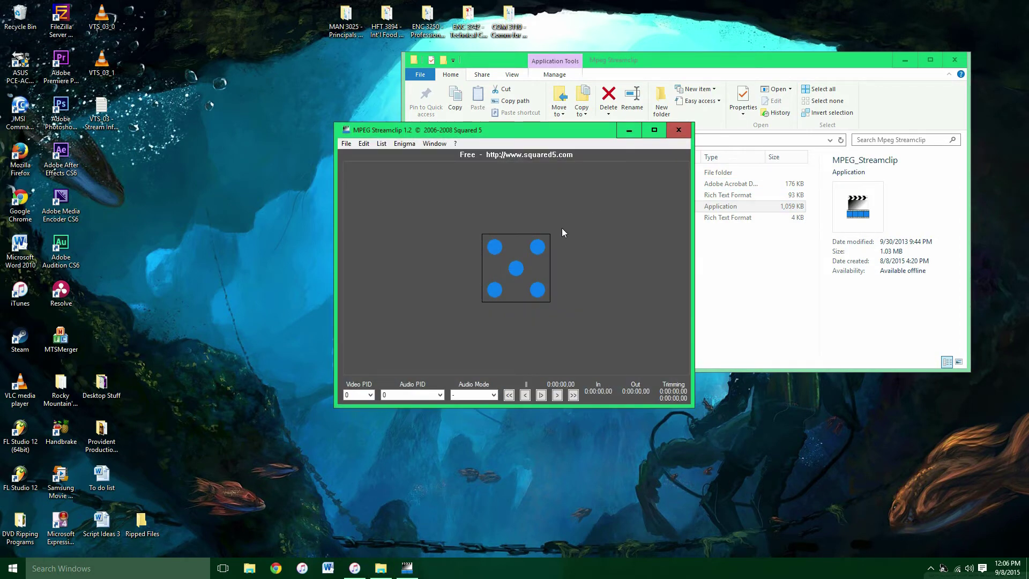
Step: Open the ripped VTS_03_1 file from the Desktop and fix its timecode breaks
left_click(346, 143)
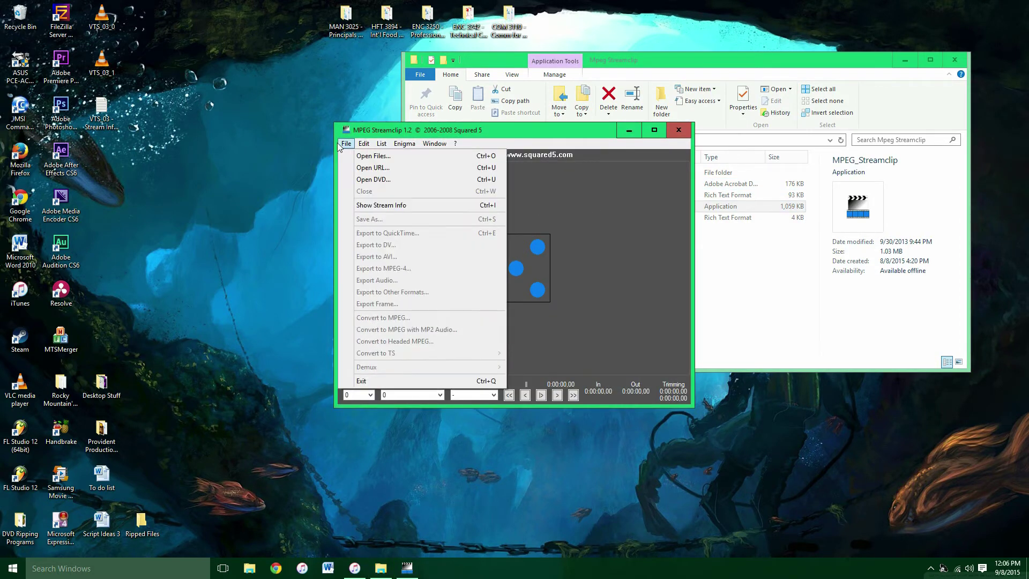
left_click(373, 156)
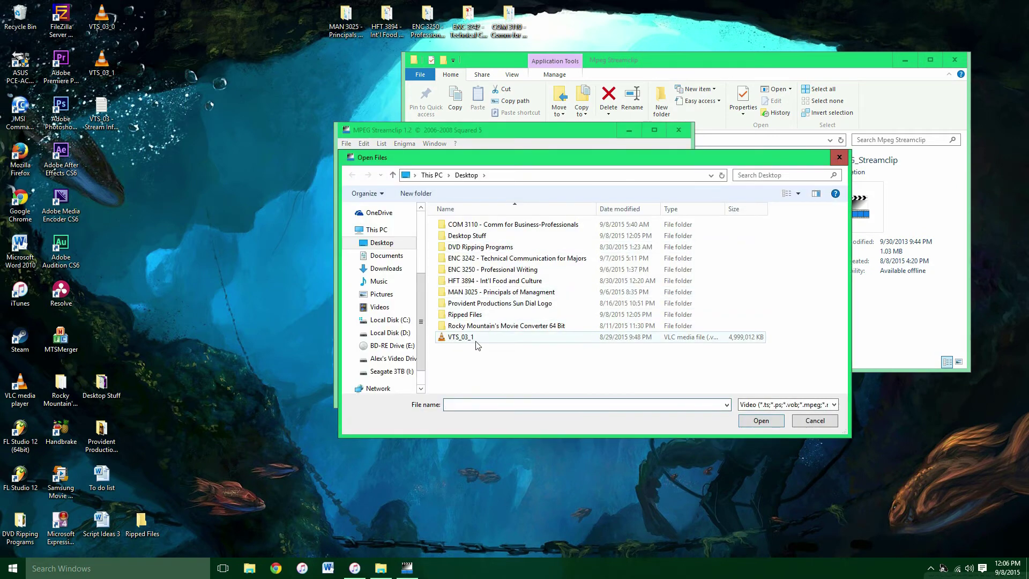
left_click(476, 338)
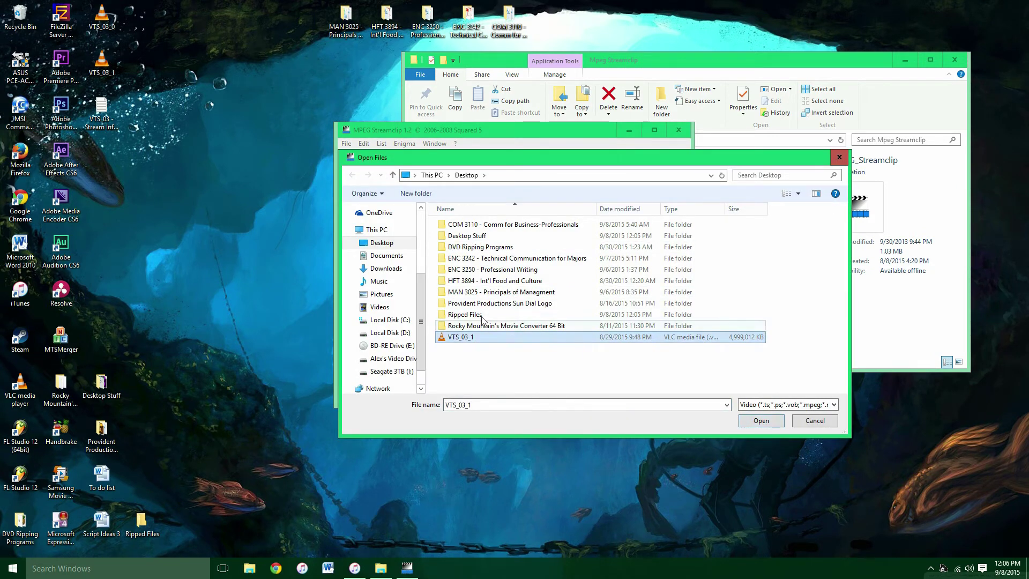
left_click(751, 423)
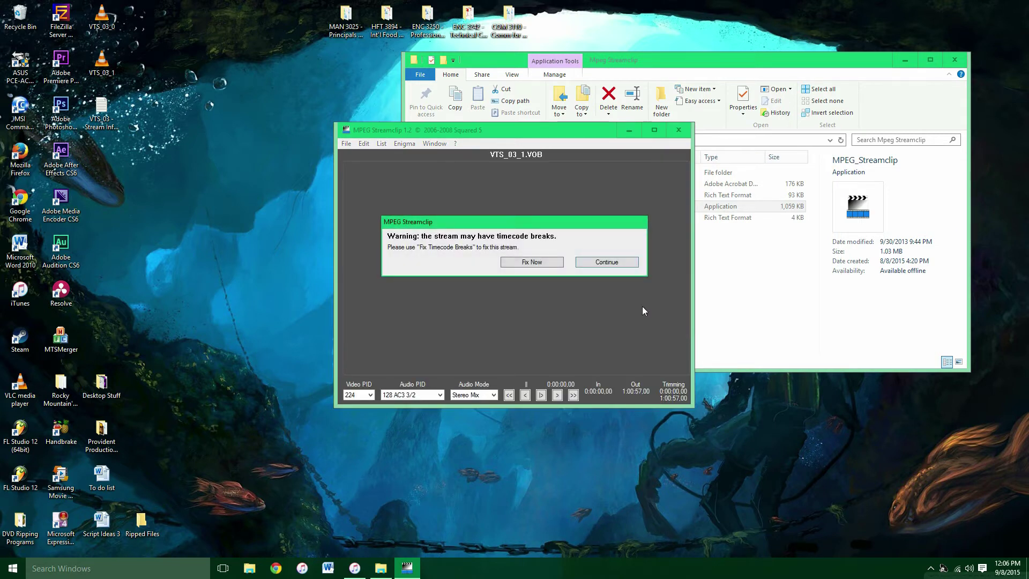
left_click(532, 264)
left_click(578, 282)
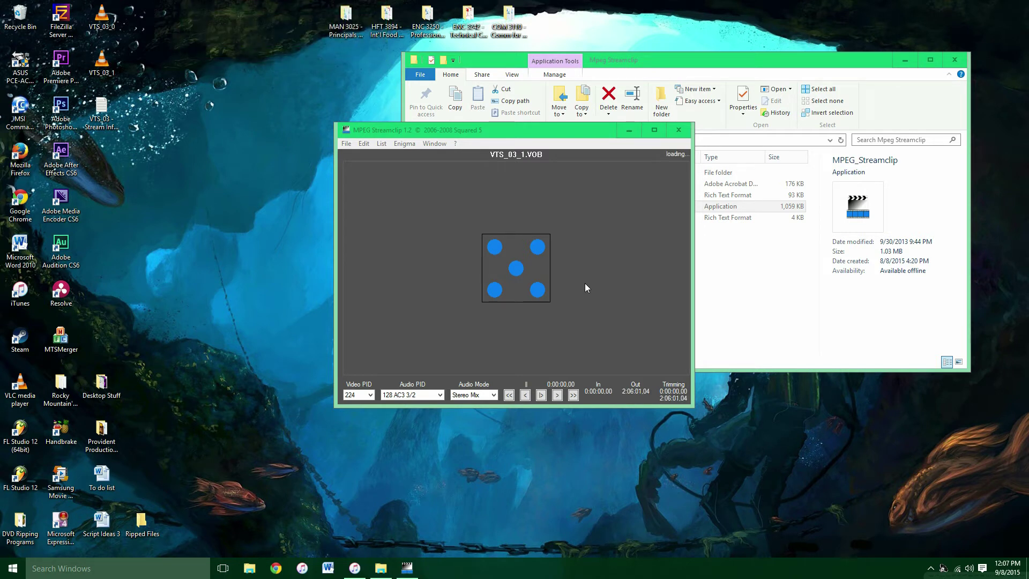
Step: Start an MPEG-4 export with the H.264 Encoder at 100% quality and a 720 x 480 (unscaled) frame size
left_click_drag(499, 134, 441, 120)
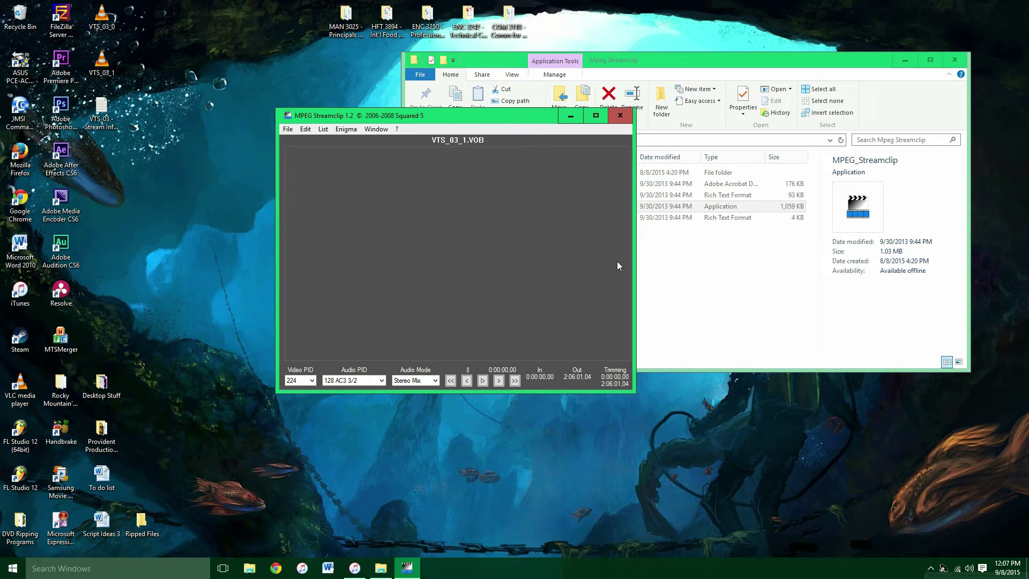
mouse_move(635, 269)
left_mouse_down()
mouse_move(766, 269)
mouse_move(637, 269)
left_mouse_up()
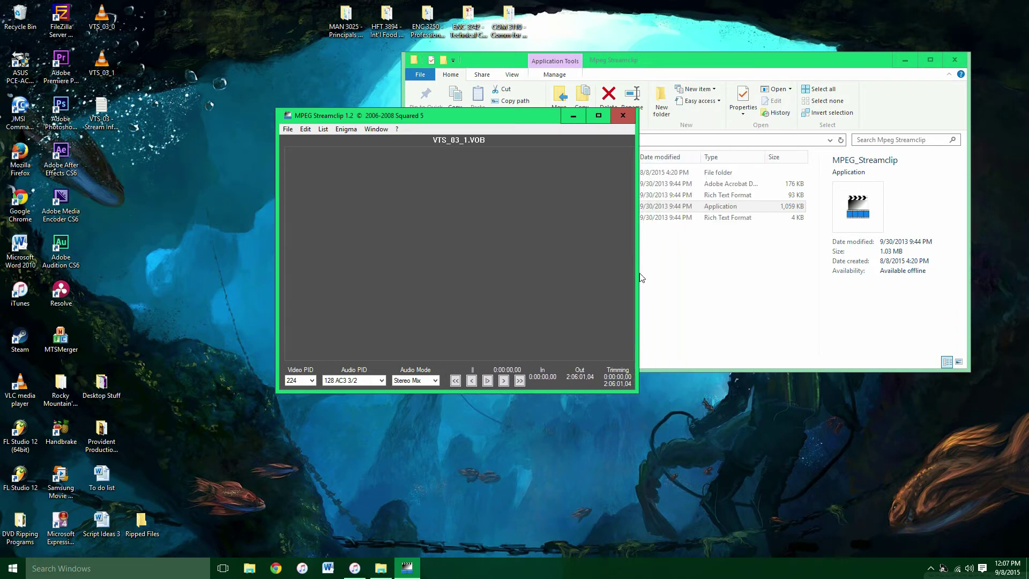
left_click(287, 129)
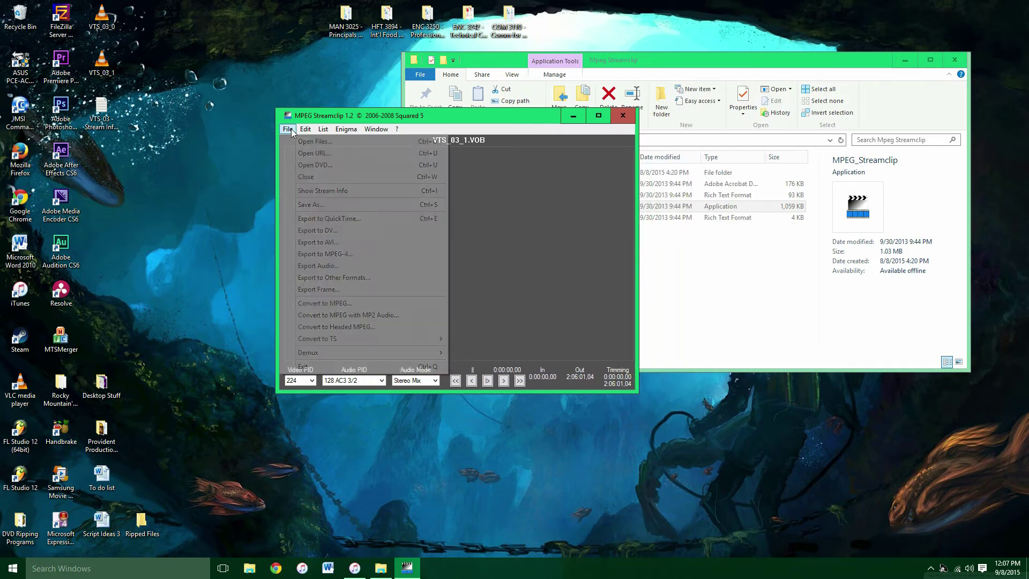
left_click(343, 254)
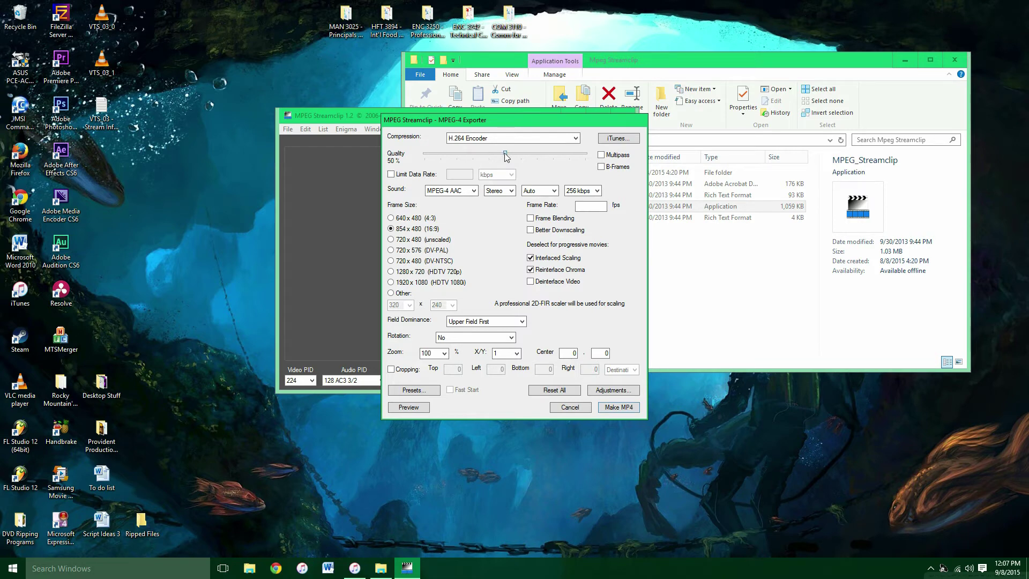
left_click_drag(506, 156, 605, 161)
left_click(391, 240)
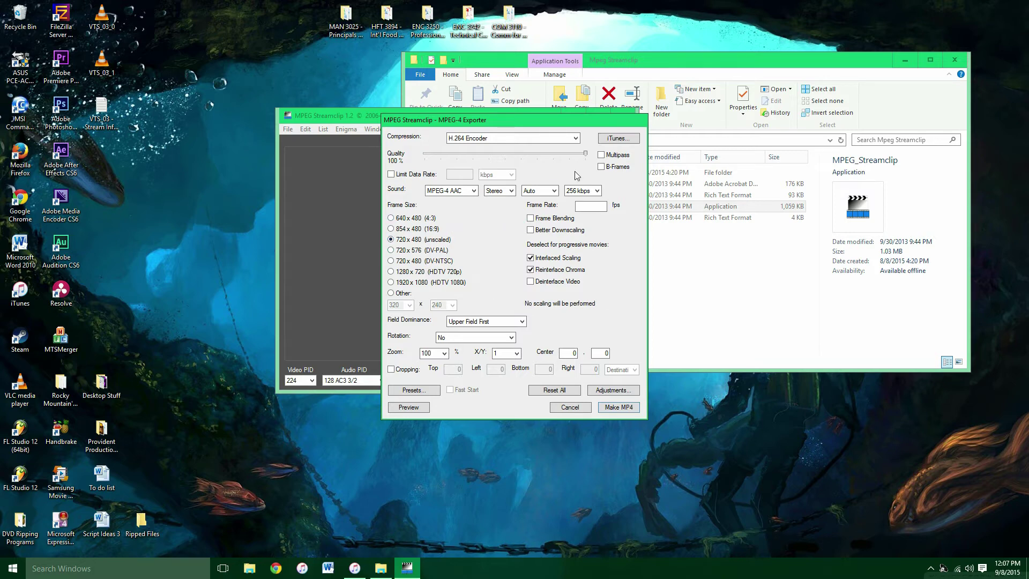
Step: Keep the sound at MPEG-4 AAC and 256 kbps, and limit the data rate to 1500 kbps
left_click(474, 194)
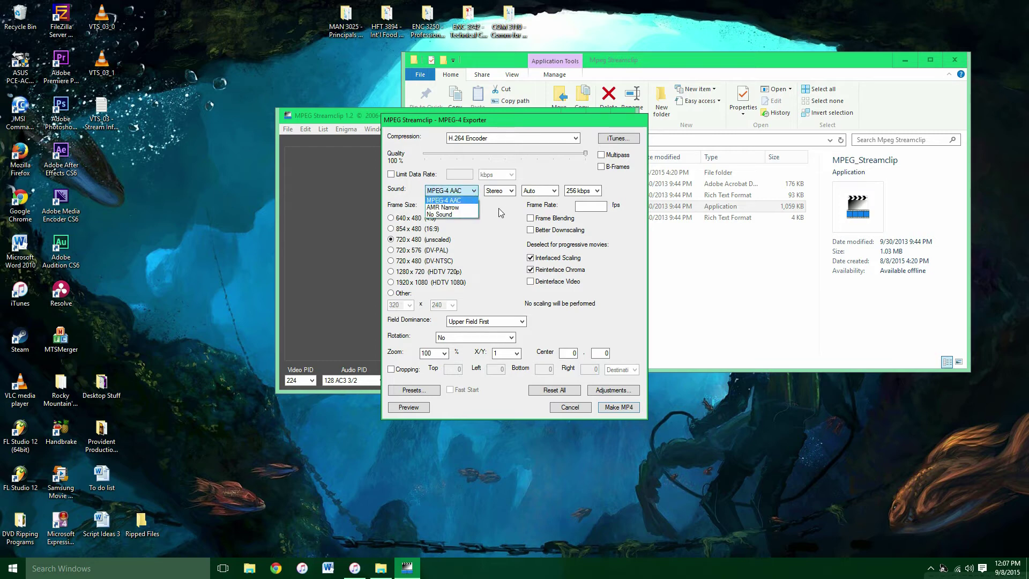
left_click(503, 213)
left_click(591, 192)
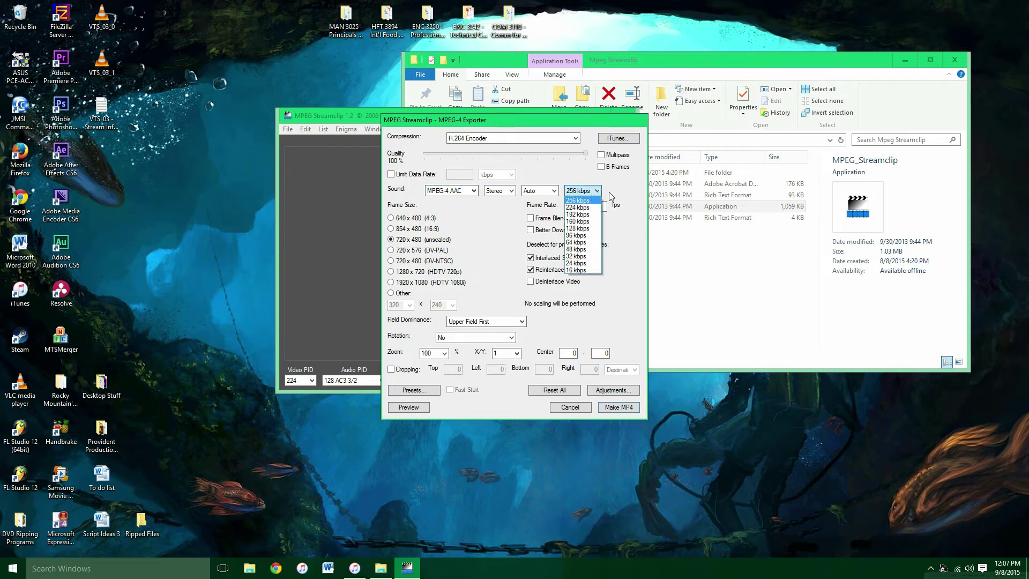
left_click(626, 191)
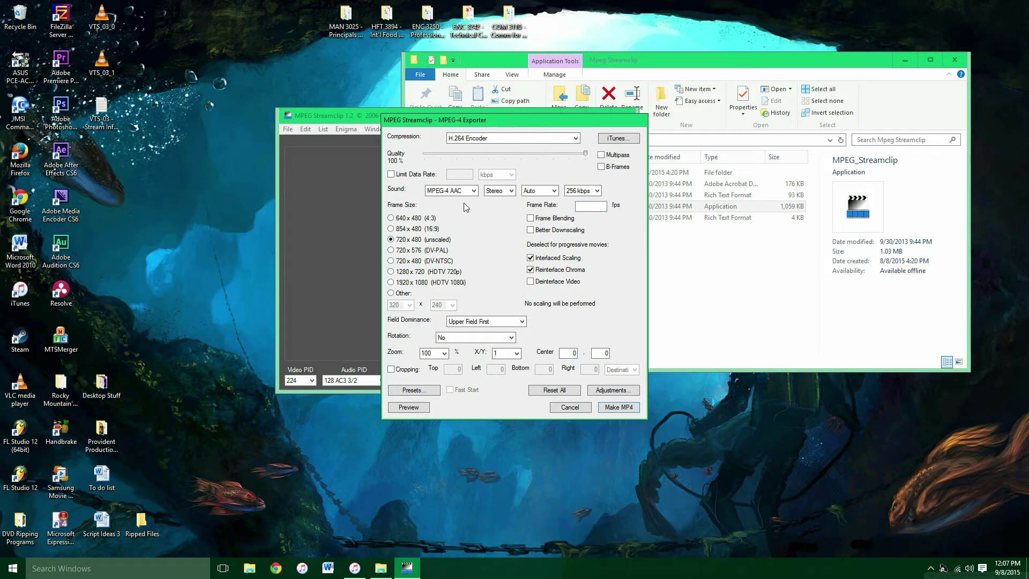
left_click(392, 175)
type("1500")
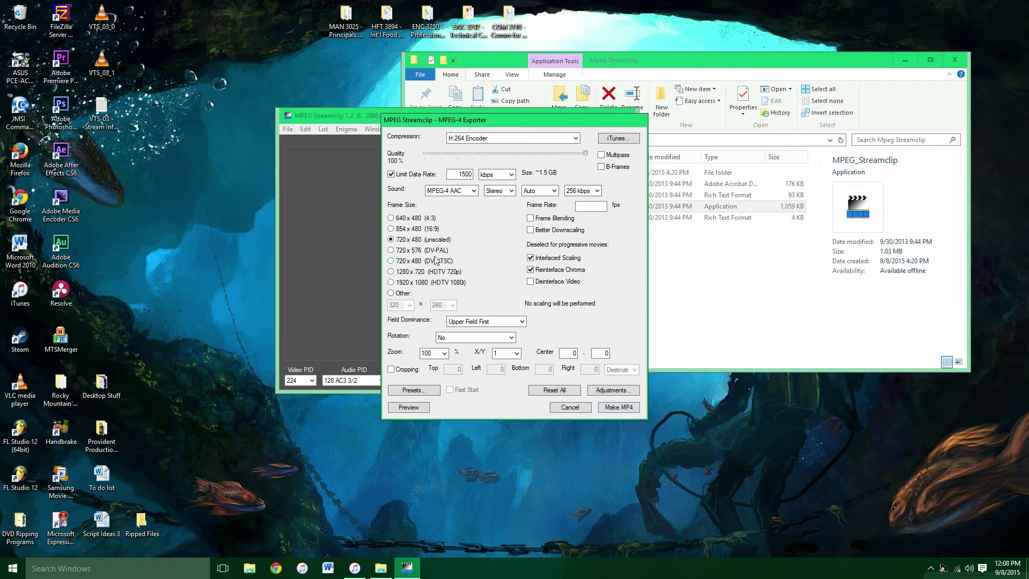
Step: Make the MP4 and save it to the Desktop as Iron Man
left_click(615, 407)
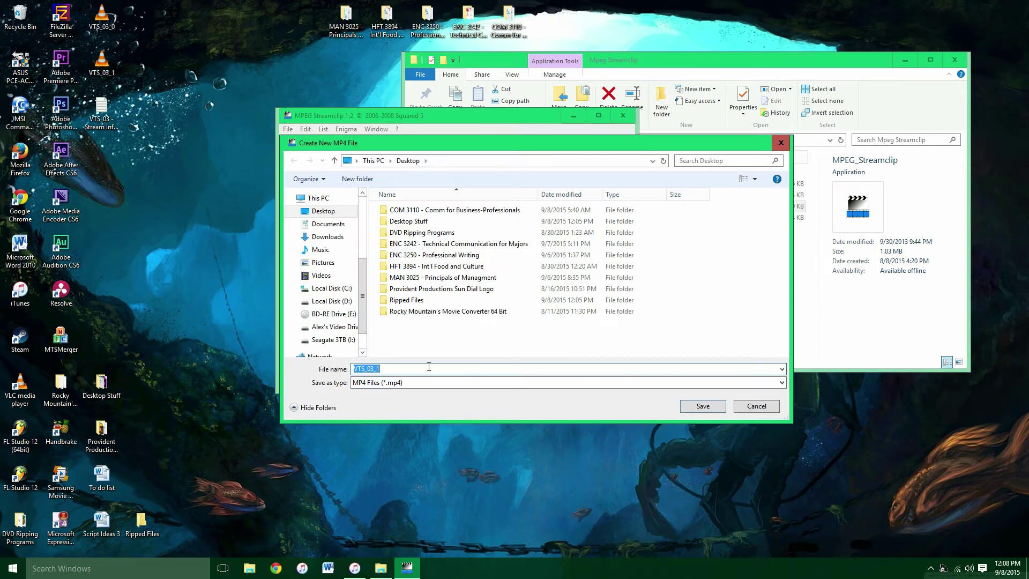
left_click(328, 214)
left_click_drag(391, 368, 330, 374)
type("Iron Man")
left_click(703, 406)
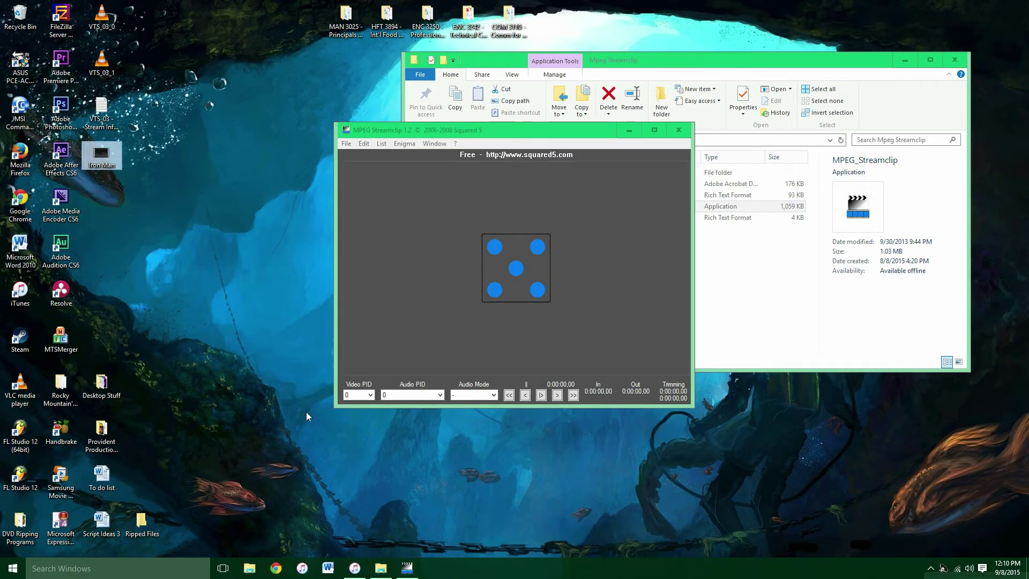
Step: Switch to iTunes and add the Iron Man video from the desktop to the movie library
left_click(360, 558)
left_click_drag(285, 4, 485, 32)
left_click_drag(115, 172, 574, 233)
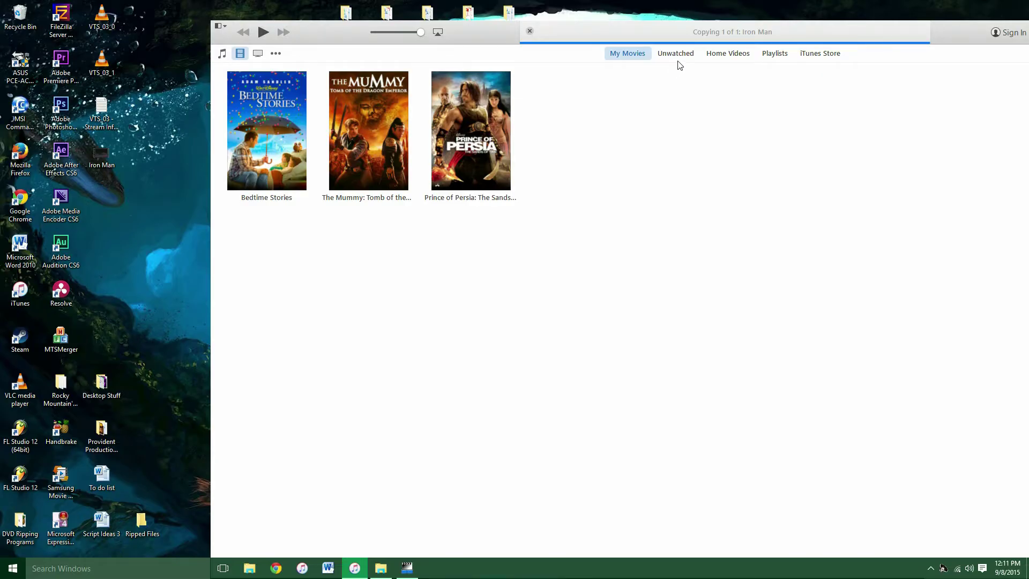
Step: Change the media kind of the Iron Man home video to Movie
left_click(727, 54)
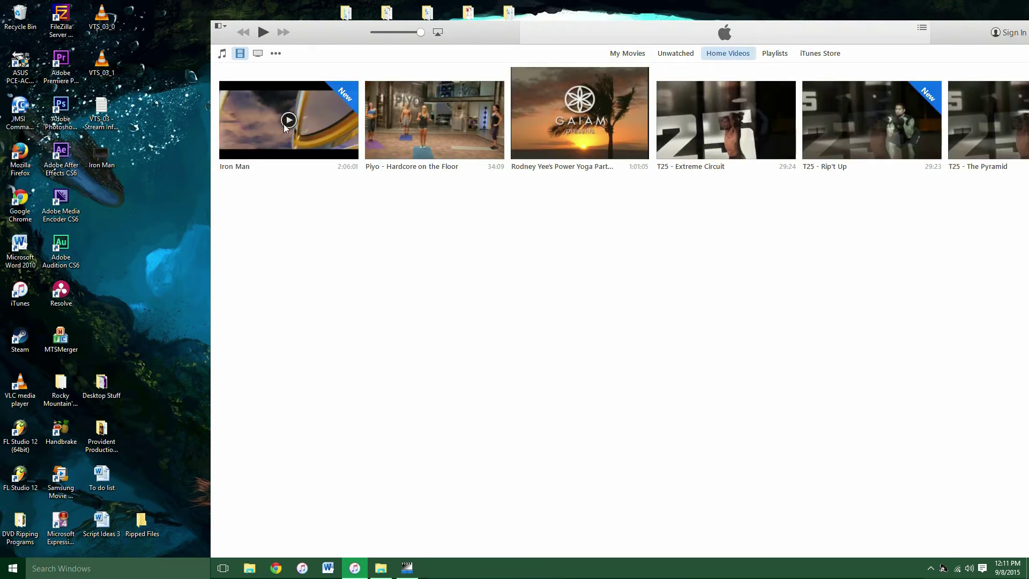
right_click(316, 136)
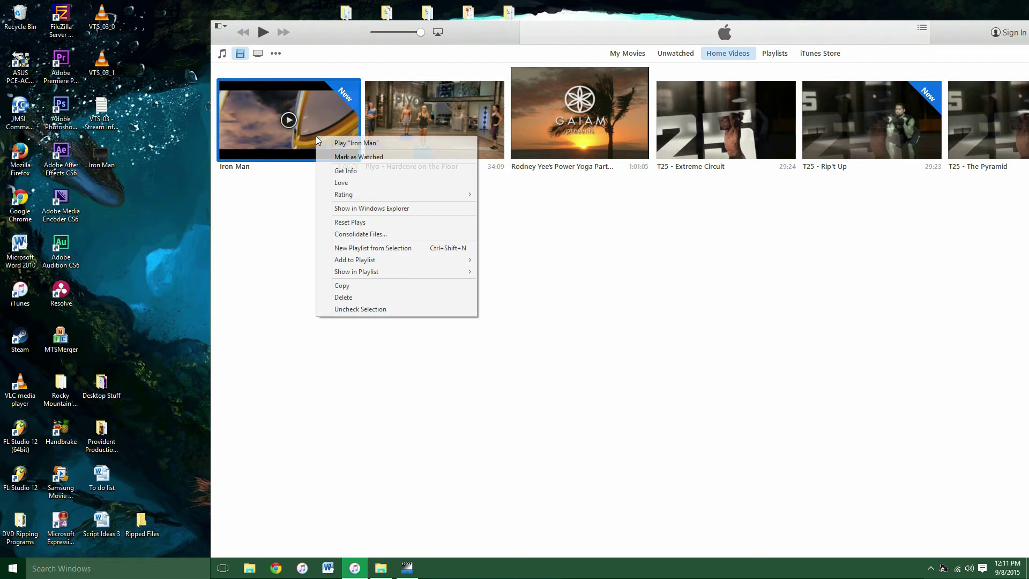
left_click(365, 171)
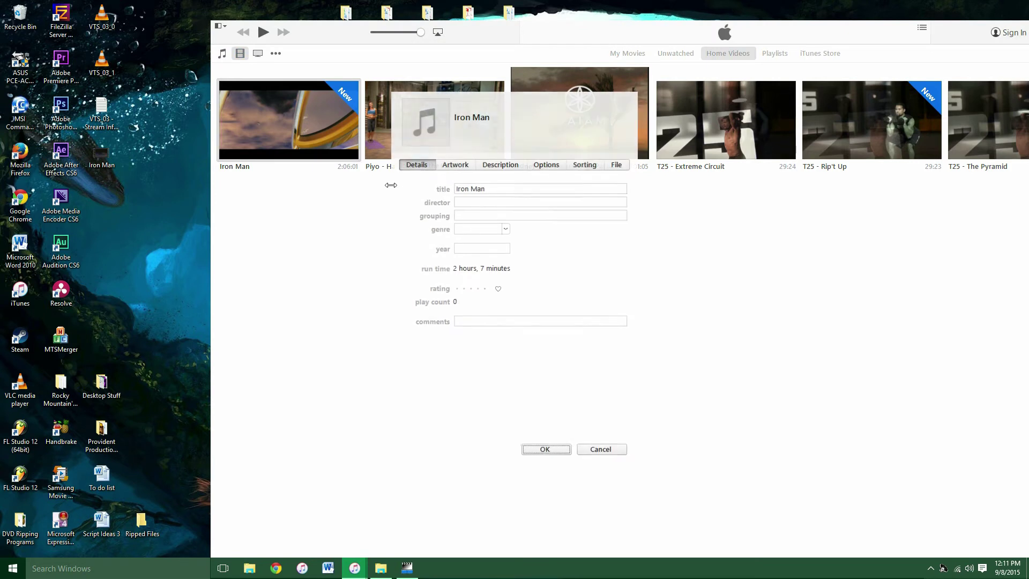
left_click(547, 165)
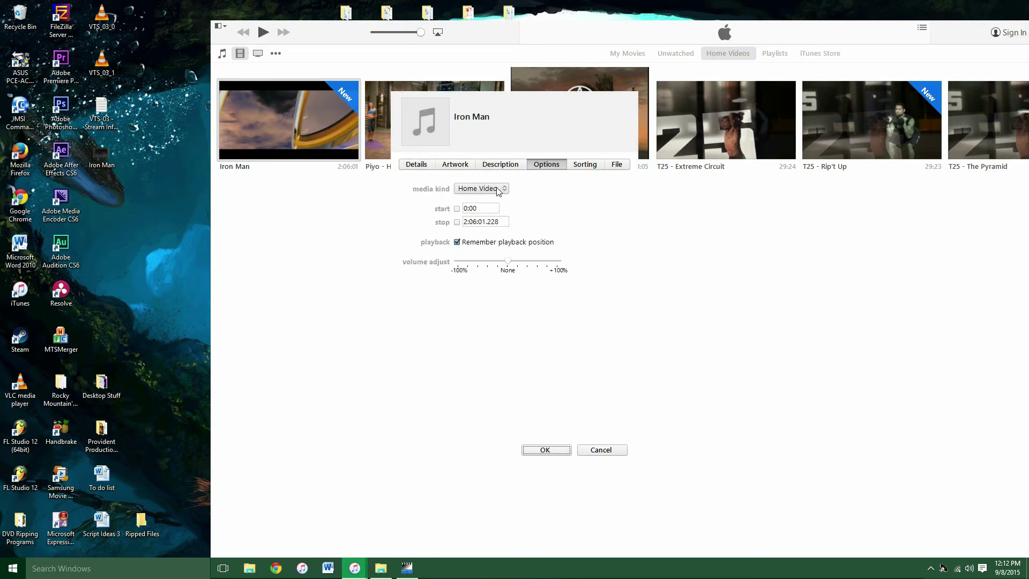
left_click(499, 188)
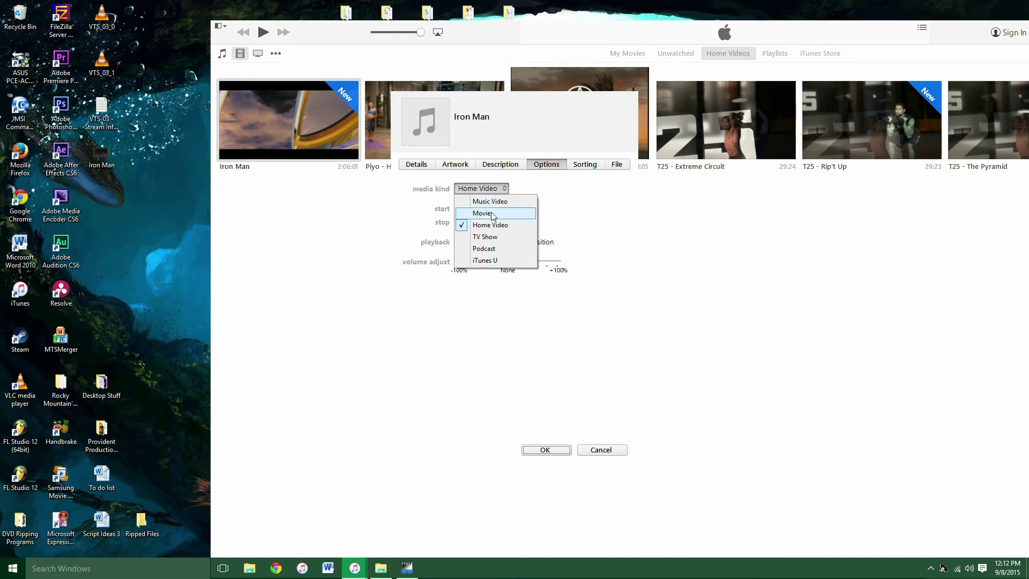
left_click(494, 213)
left_click(544, 449)
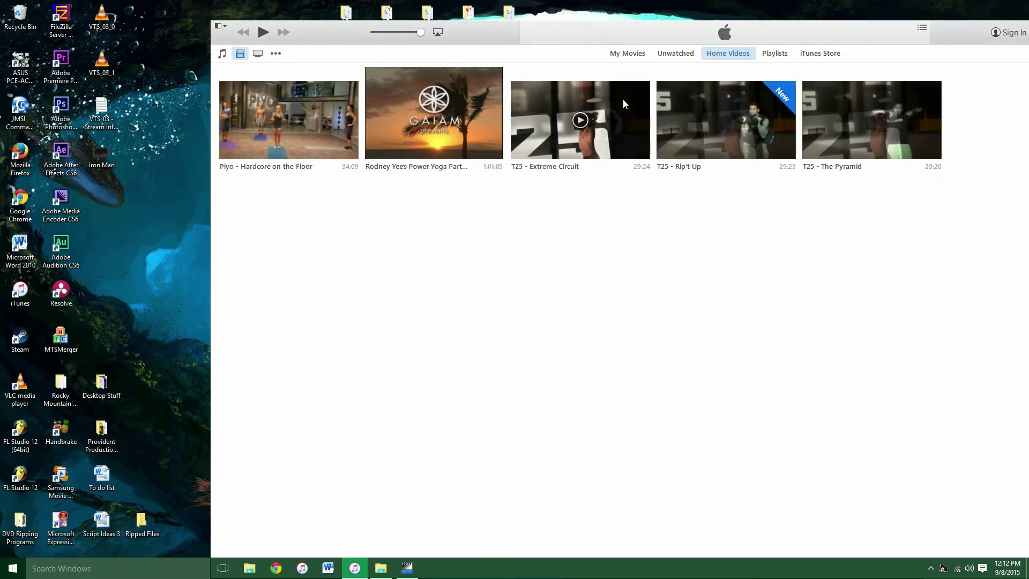
Step: Open the artwork settings of Iron Man in My Movies
left_click(627, 56)
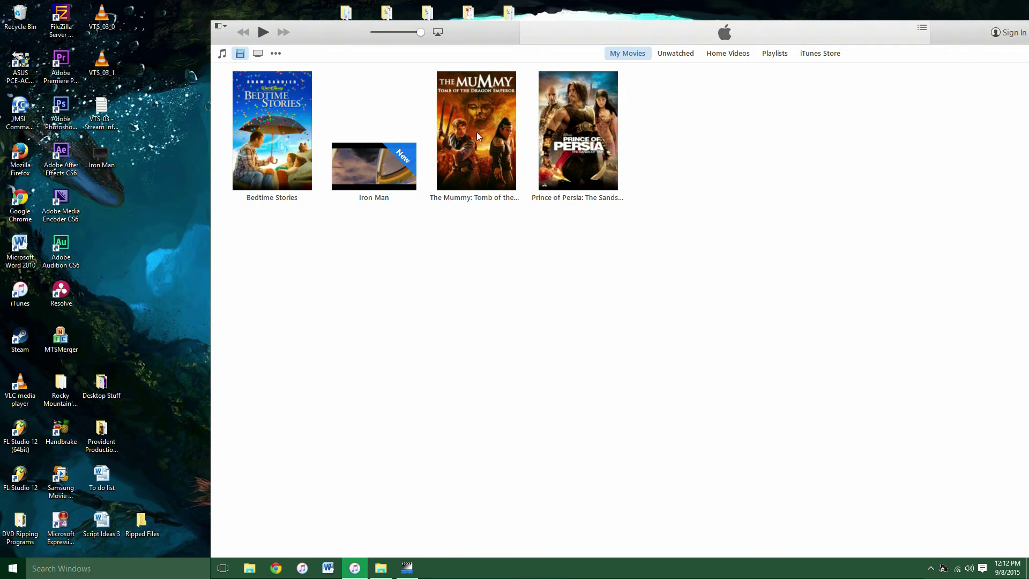
right_click(377, 166)
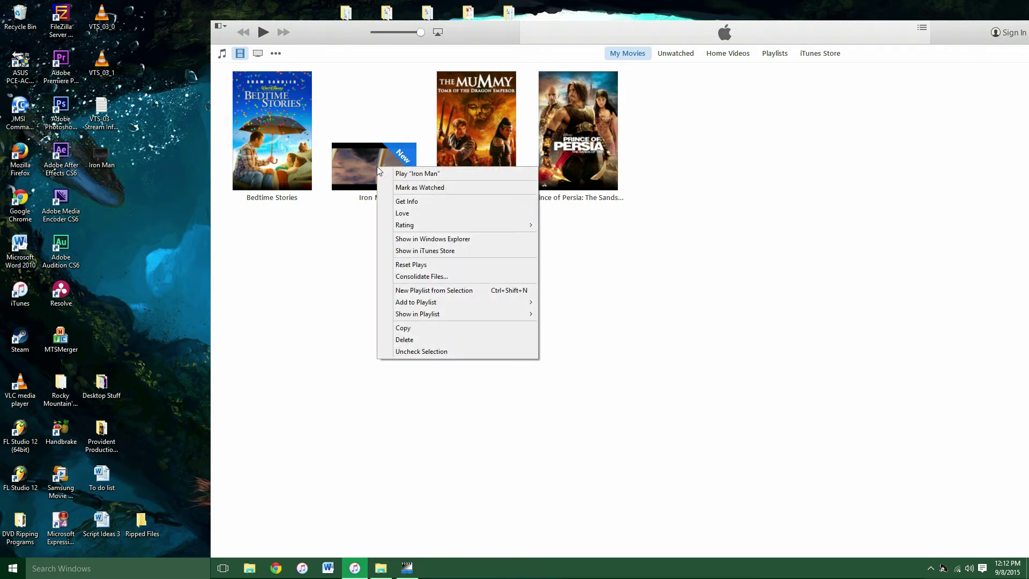
left_click(411, 204)
left_click(461, 166)
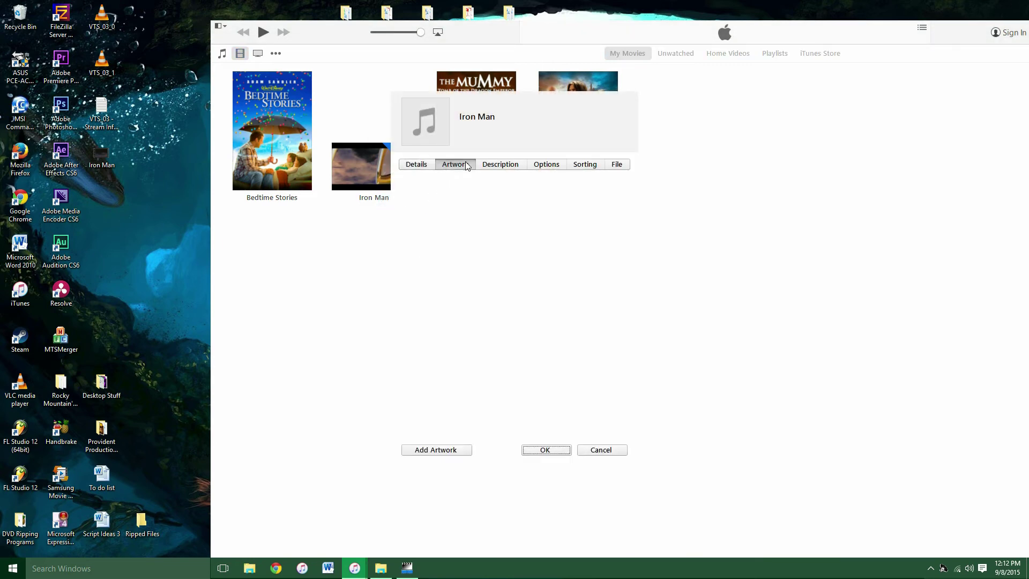
Step: Switch to Chrome, search Google Images for "Iron man DVD artwork" and open the Ultimate 2-Disc Edition cover
left_click(276, 568)
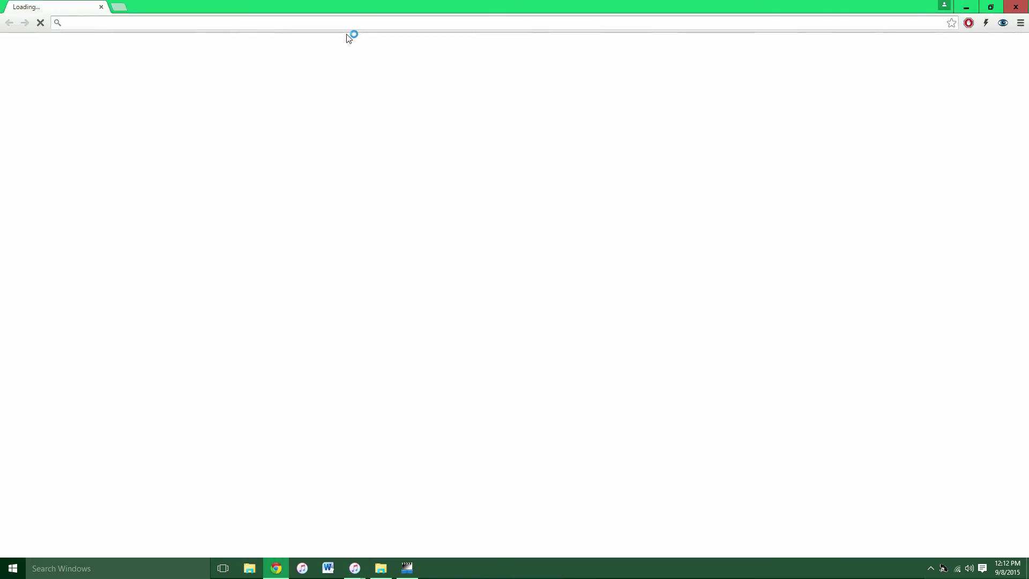
type("ir")
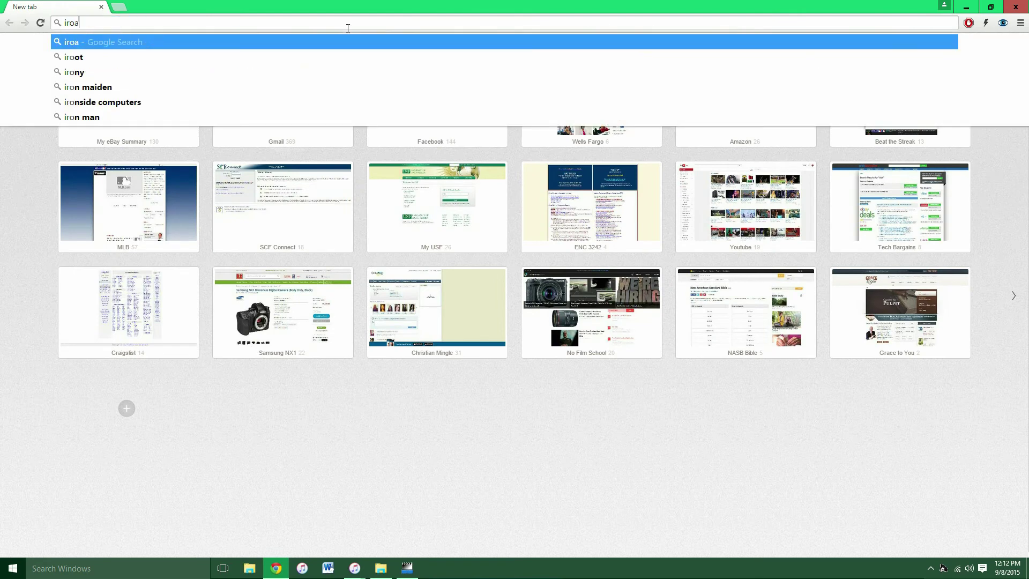
type("on")
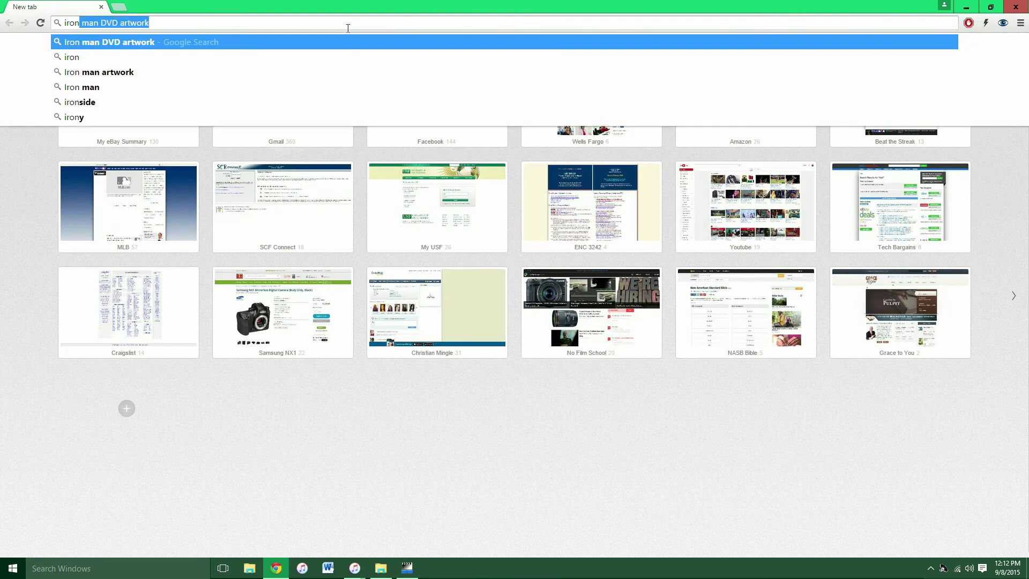
key("Return")
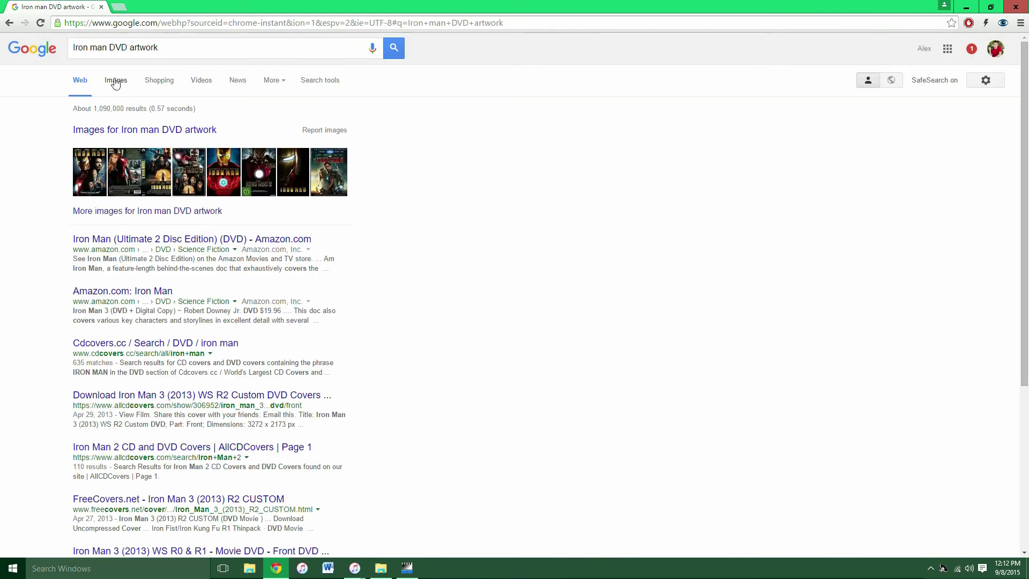
left_click(115, 82)
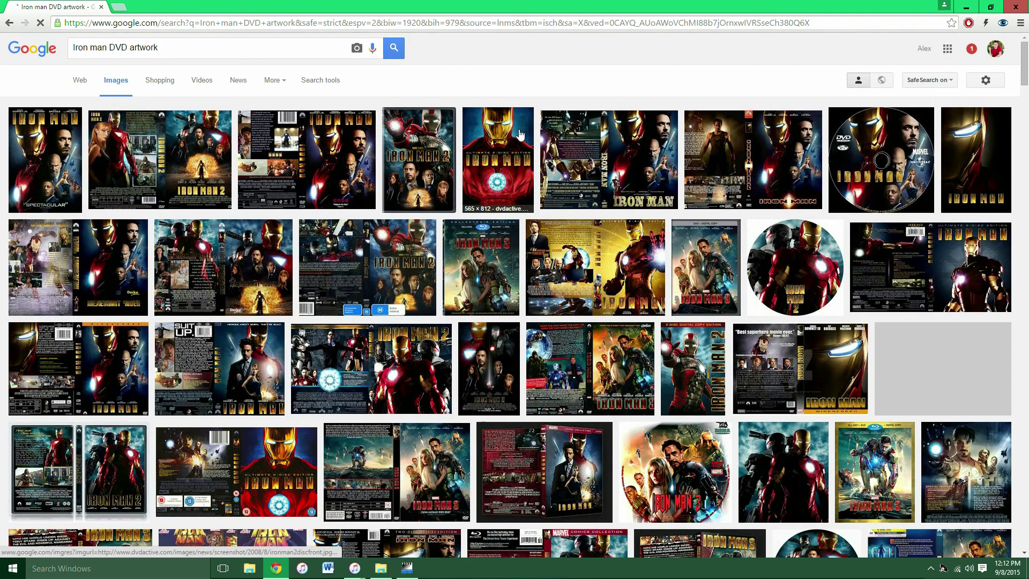
left_click(499, 176)
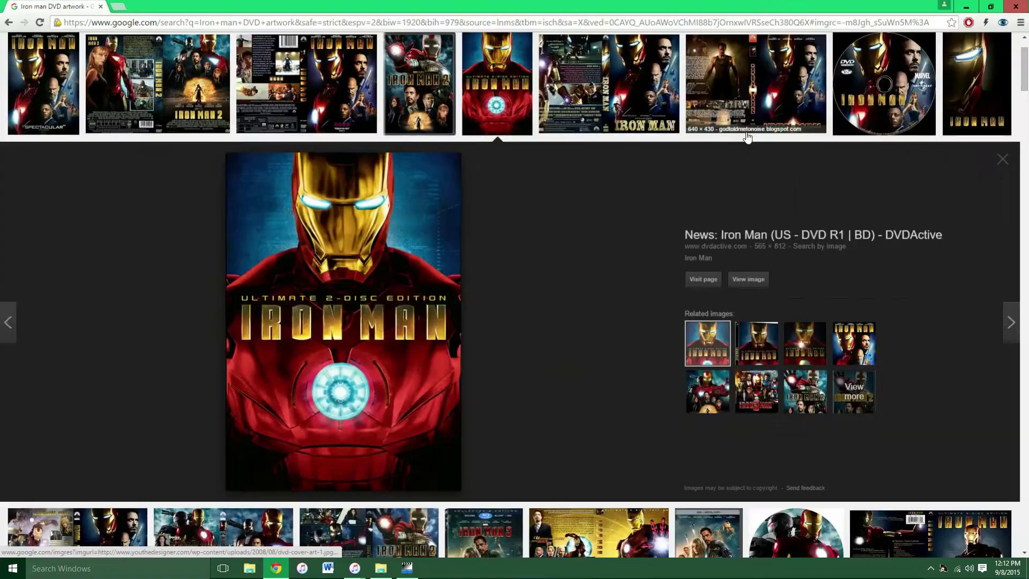
Step: Copy the Iron Man cover image to the desktop and close the browser to return to iTunes
left_click_drag(573, 5, 857, 17)
left_click_drag(627, 255, 170, 204)
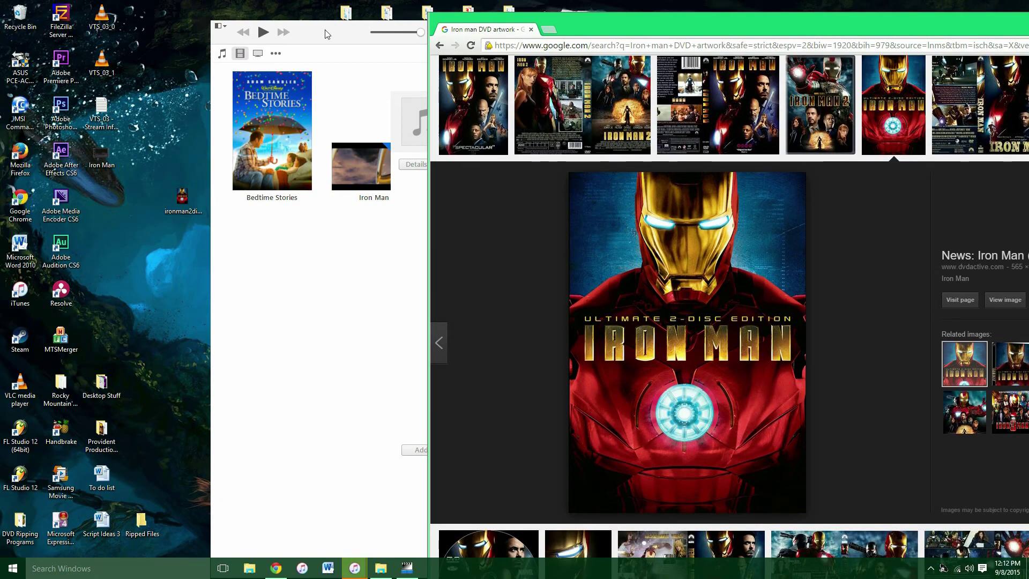
left_click_drag(673, 30, 394, 161)
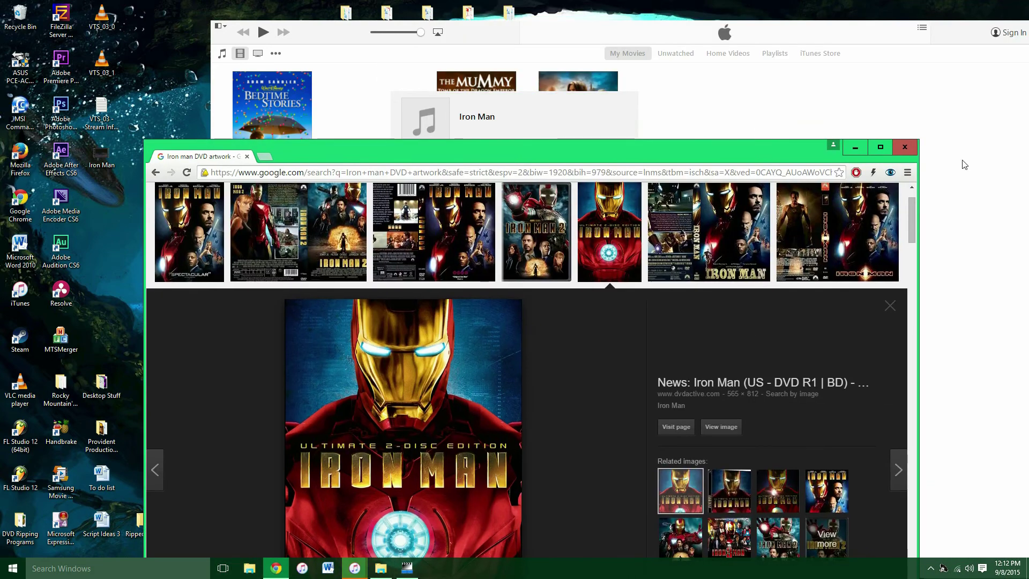
left_click(902, 153)
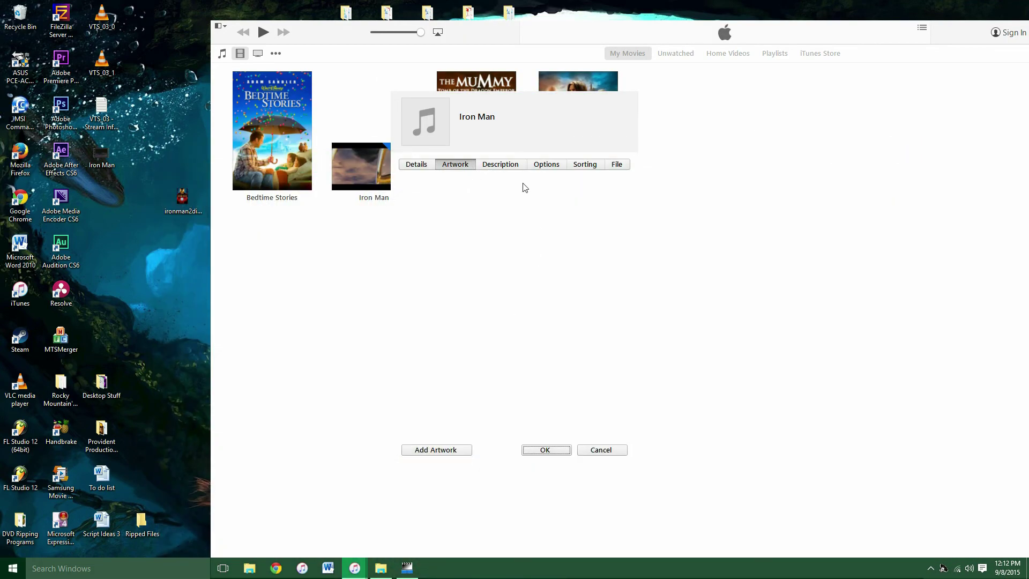
Step: Add the desktop image ironman2discfront as Iron Man's artwork, save it, and check the movie's details in My Movies
left_click(435, 449)
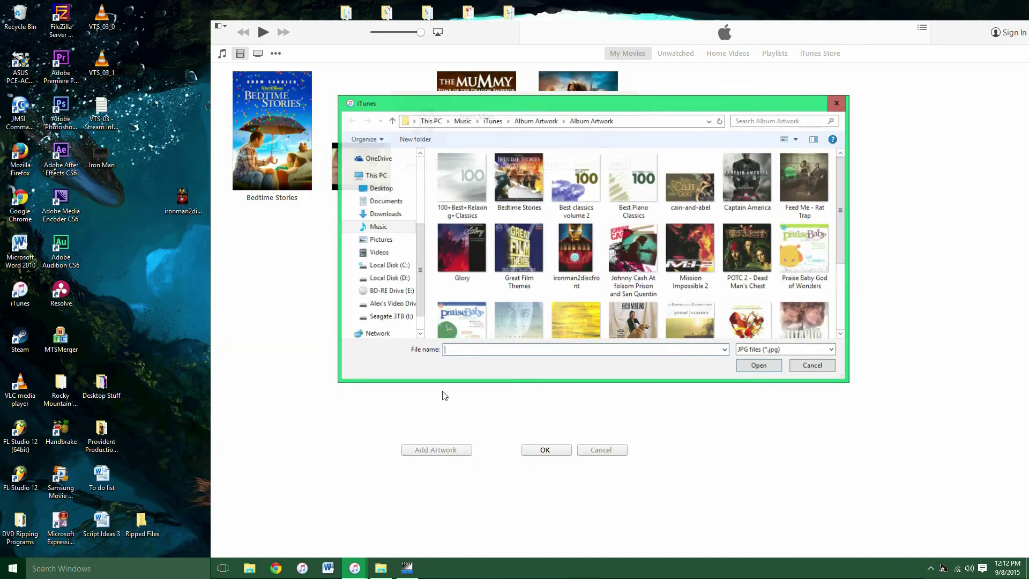
left_click(380, 188)
left_click(473, 281)
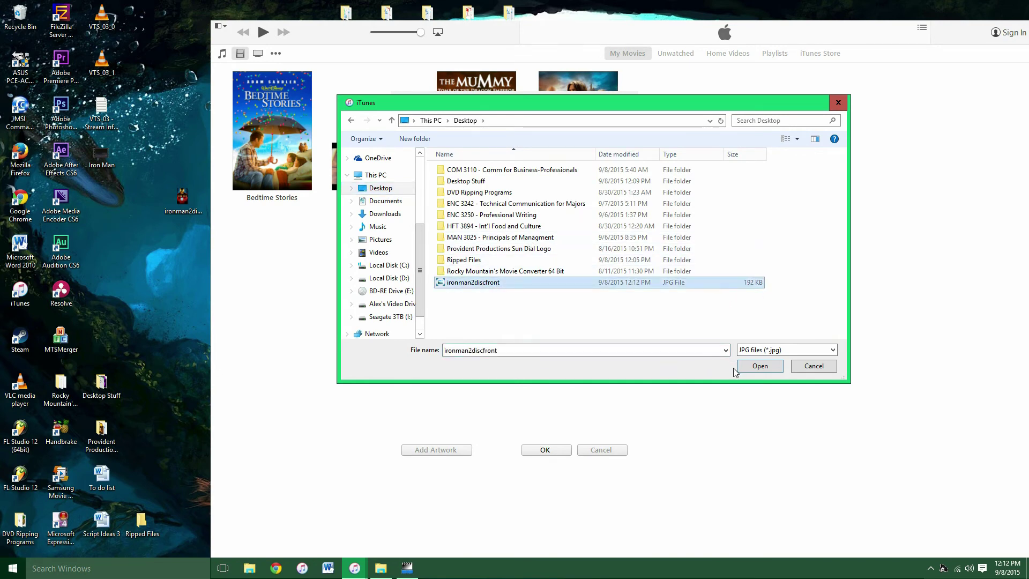
left_click(756, 369)
left_click(544, 450)
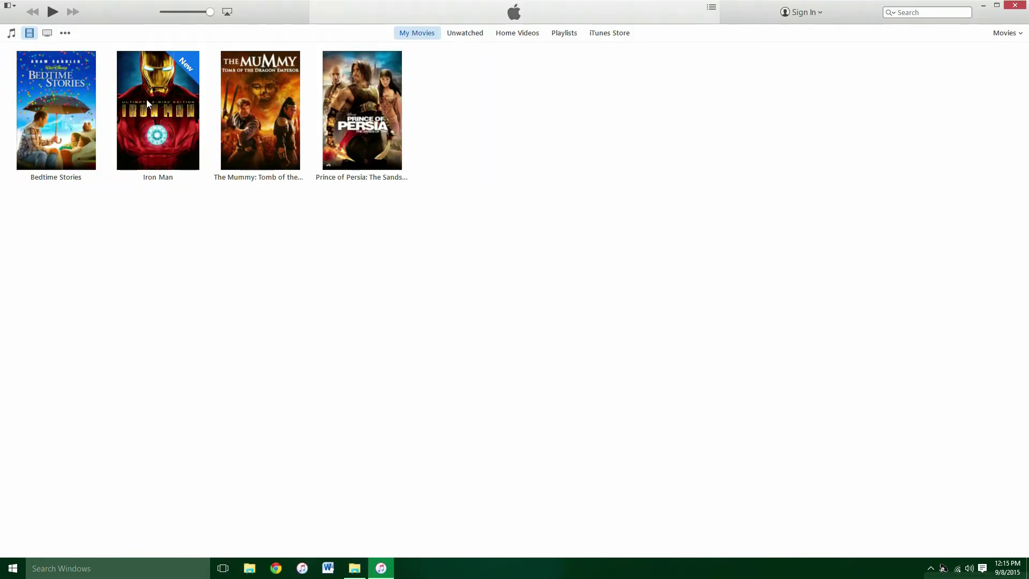
left_click(146, 98)
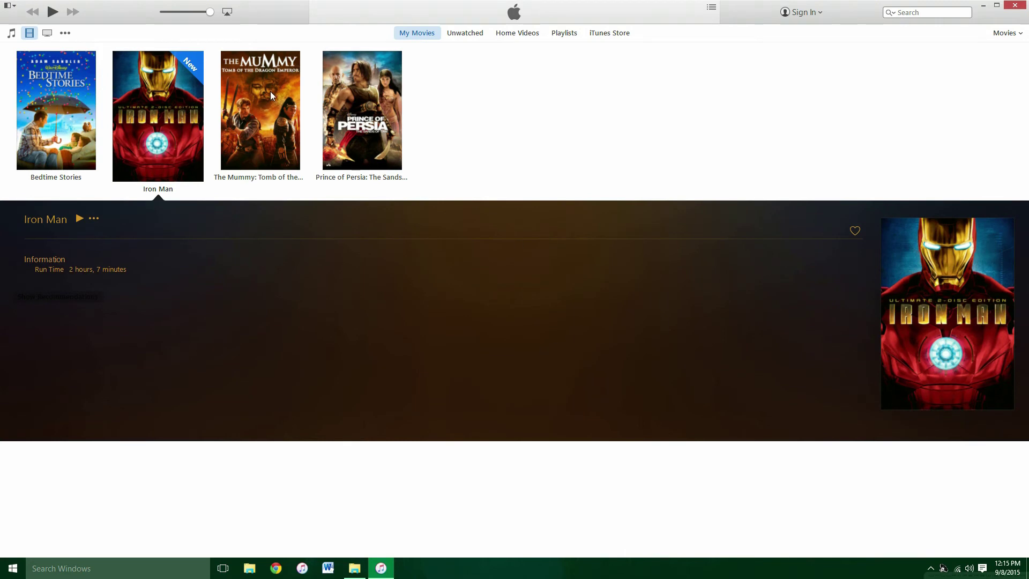
left_click(172, 117)
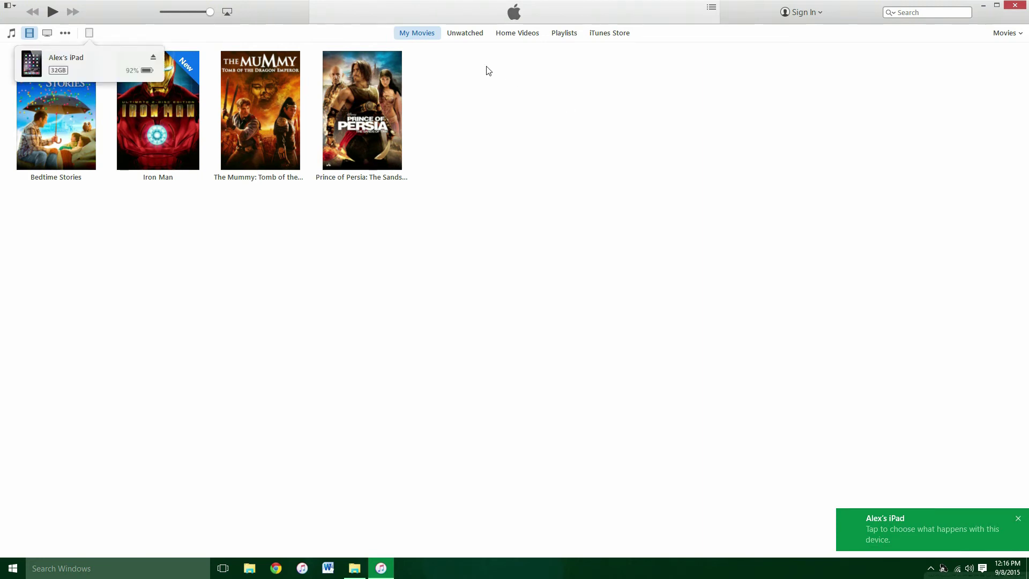
Step: Include Iron Man in the movies synced to the connected iPad and apply the sync changes
left_click(88, 33)
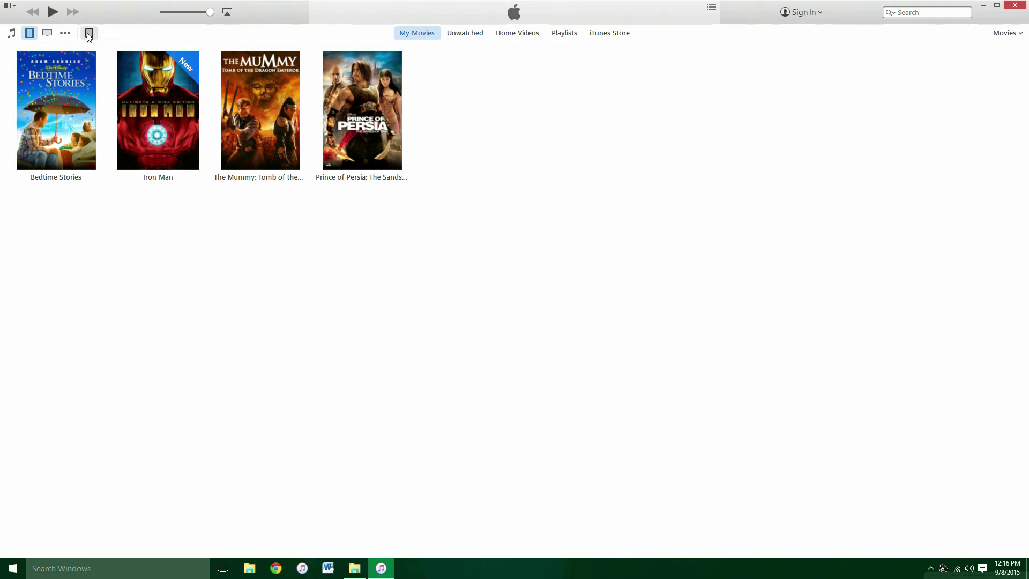
left_click(70, 126)
left_click(68, 137)
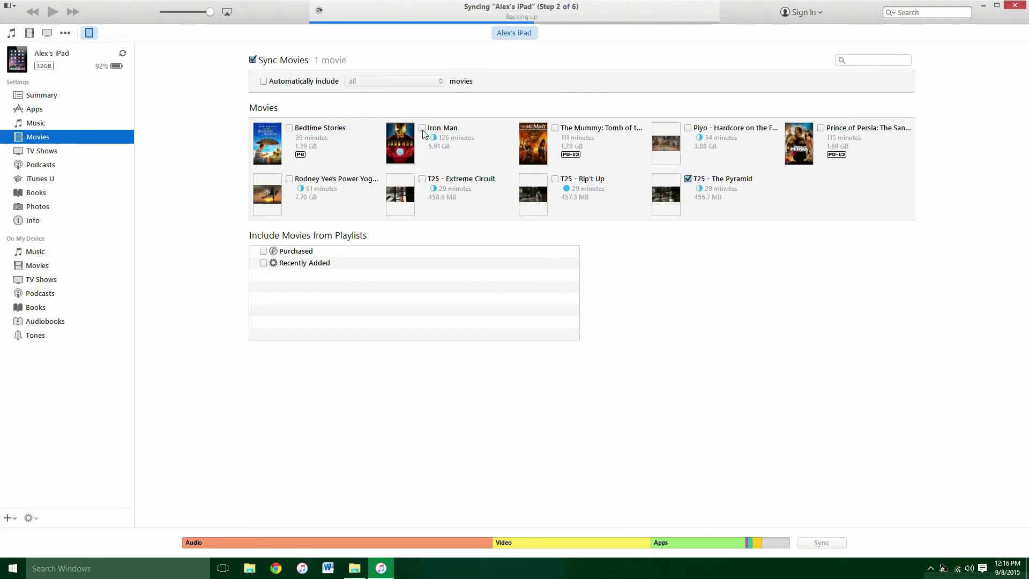
left_click(422, 129)
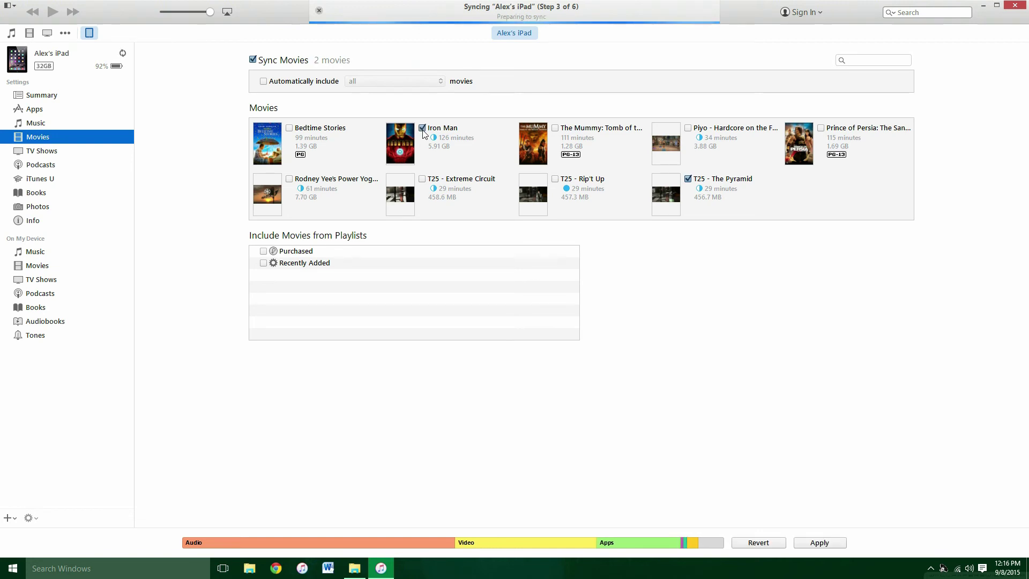
left_click(819, 543)
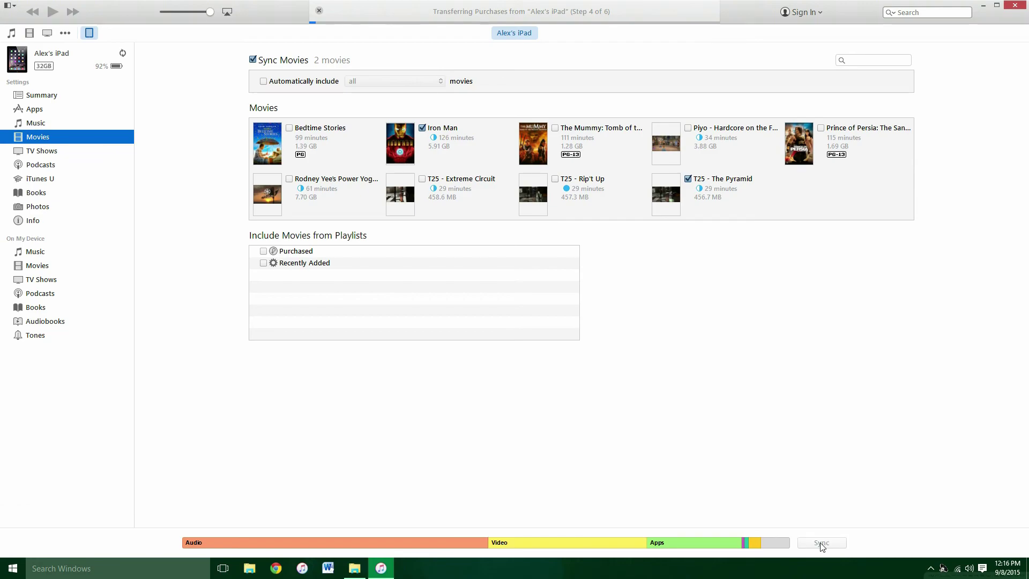